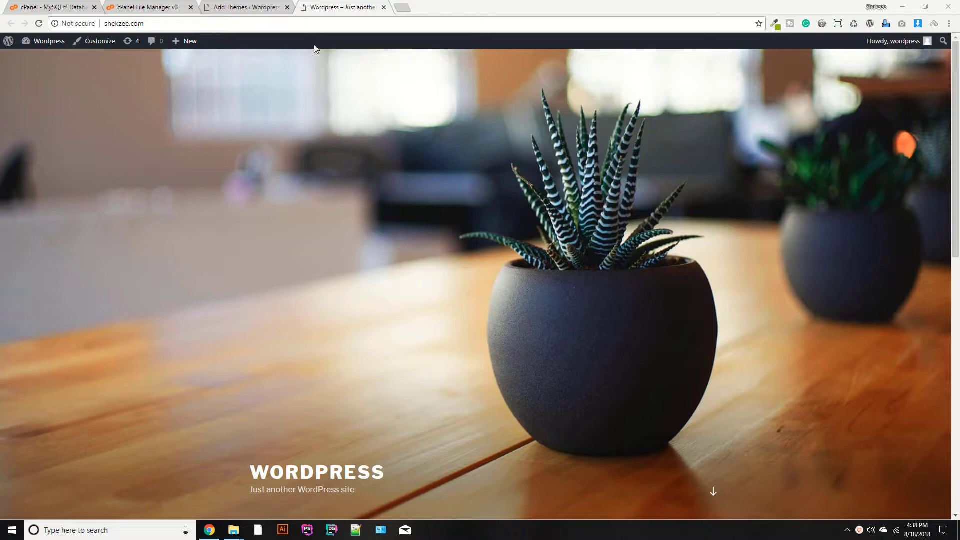
Close the leftover Add Themes and WordPress site tabs.
left_click(285, 7)
left_click(285, 7)
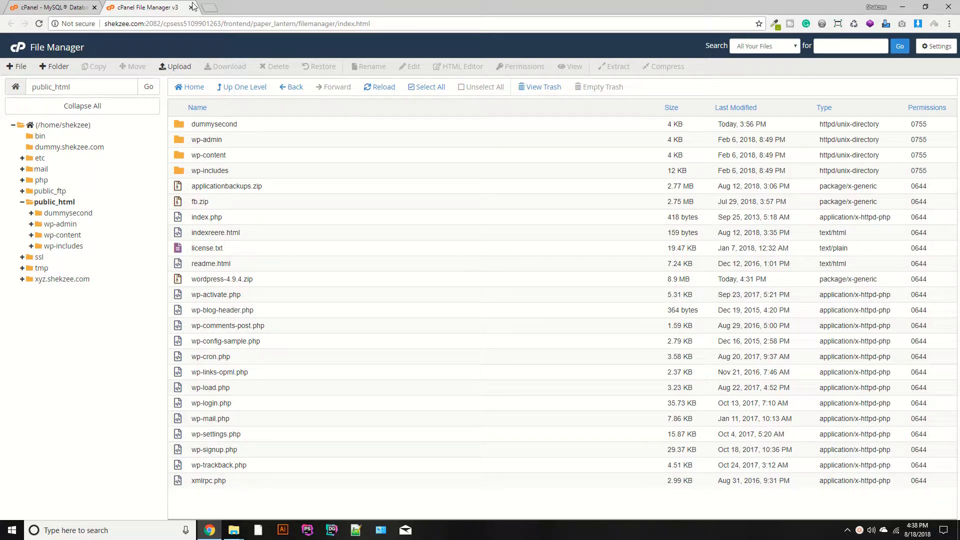
left_click(96, 4)
left_click(151, 5)
Load shekzee.com in a new tab and confirm it still shows WordPress's 'Hello world!' post.
left_click(105, 27)
left_click(210, 7)
type("shekzee.com")
key("Return")
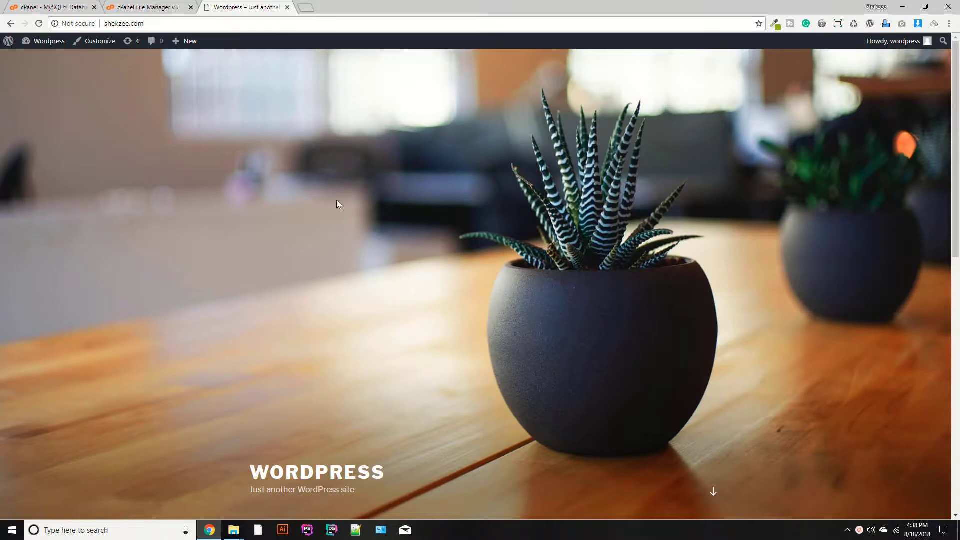
scroll(337, 202, "down", 8)
scroll(337, 204, "down", 3)
scroll(161, 106, "up", 6)
Back in File Manager, select every item in public_html.
left_click(128, 10)
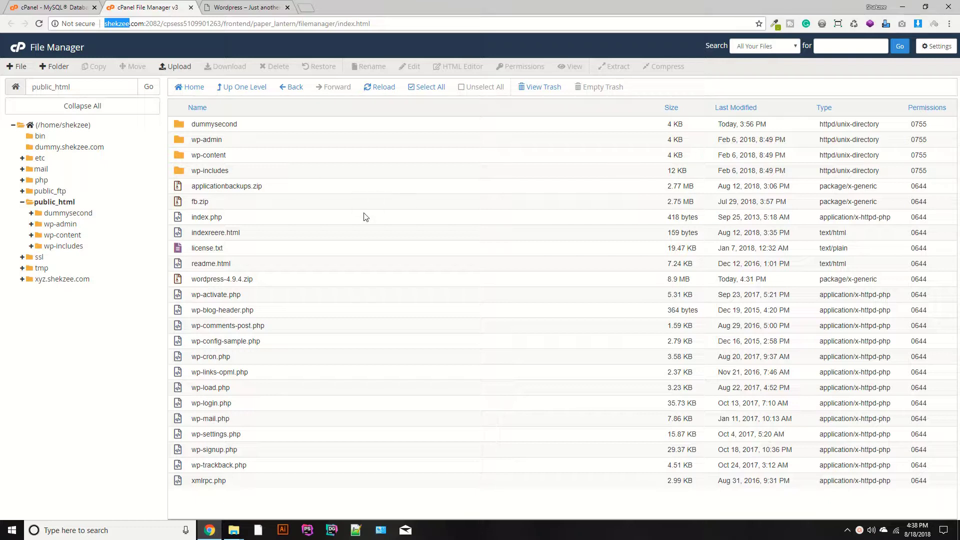
left_click(250, 7)
left_click(146, 7)
left_click(425, 87)
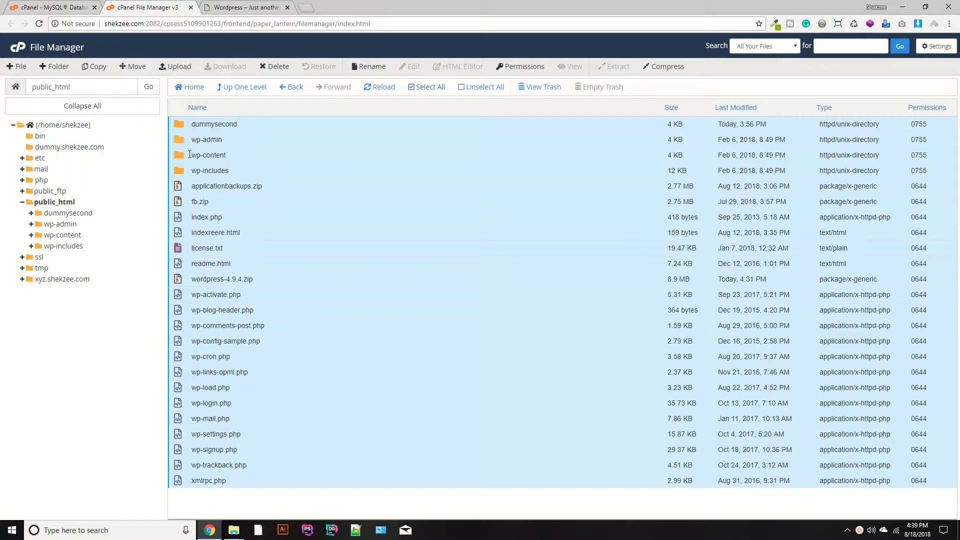
Select everything in public_html except dummysecond, applicationbackups.zip and fb.zip.
double_click(180, 125)
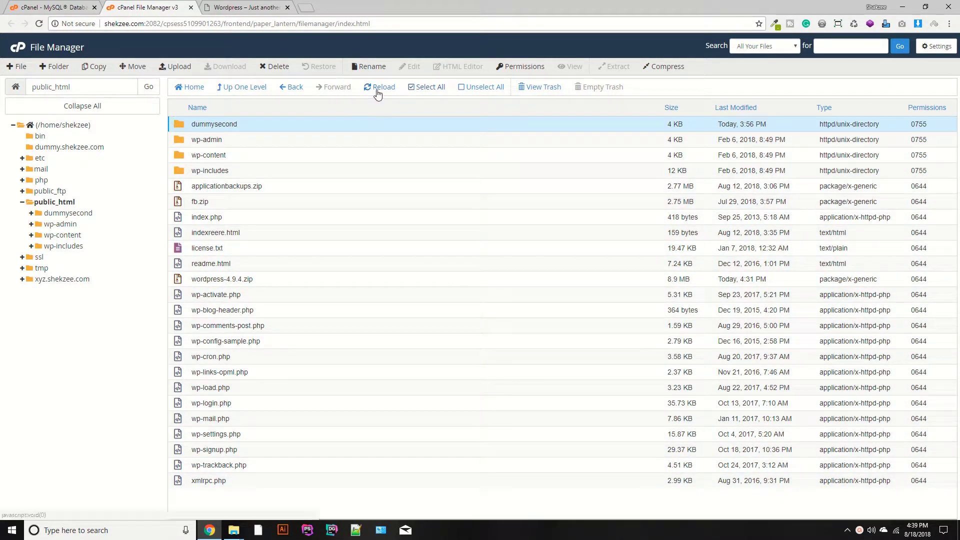
left_click(425, 87)
left_click(178, 188, "ctrl")
left_click(179, 202, "ctrl")
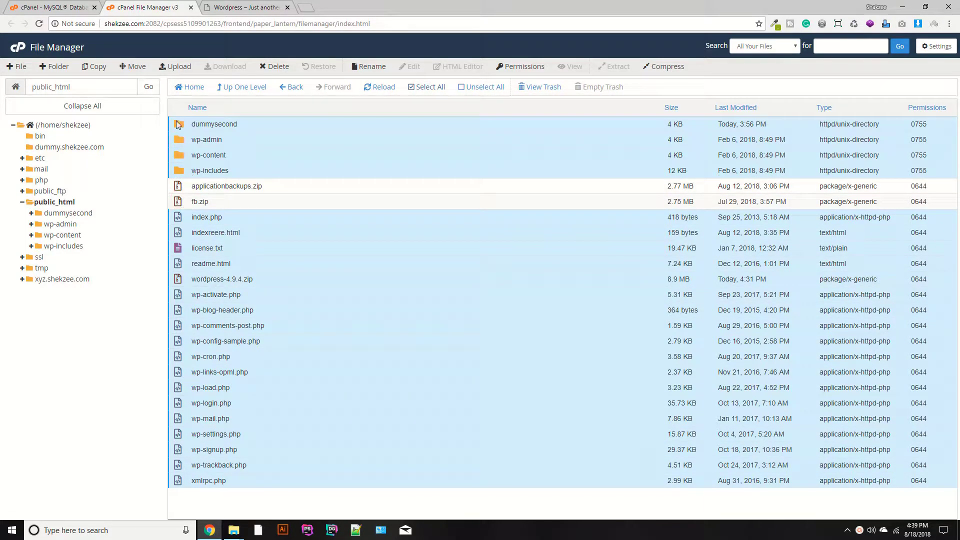
left_click(178, 125, "ctrl")
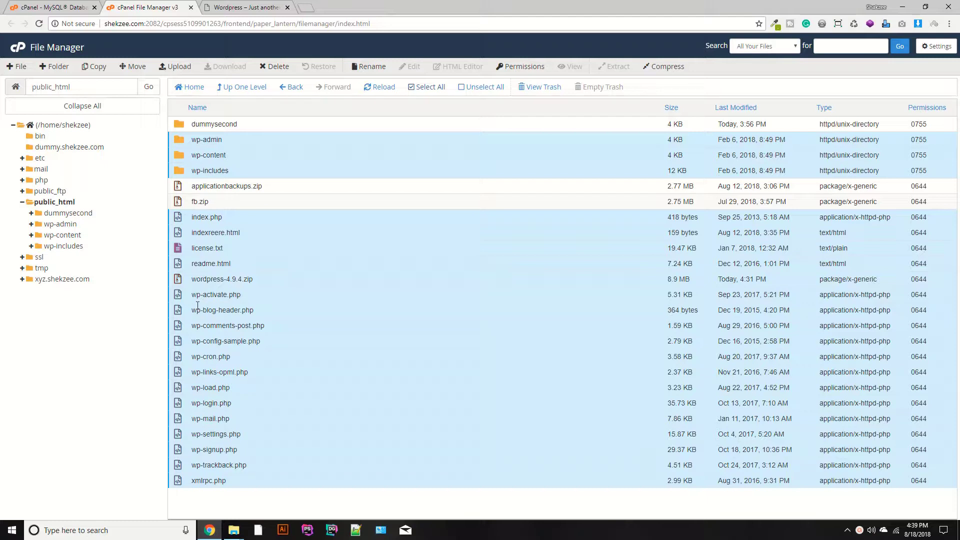
Delete the selected files permanently, skipping the trash, and refresh the listing.
right_click(225, 168)
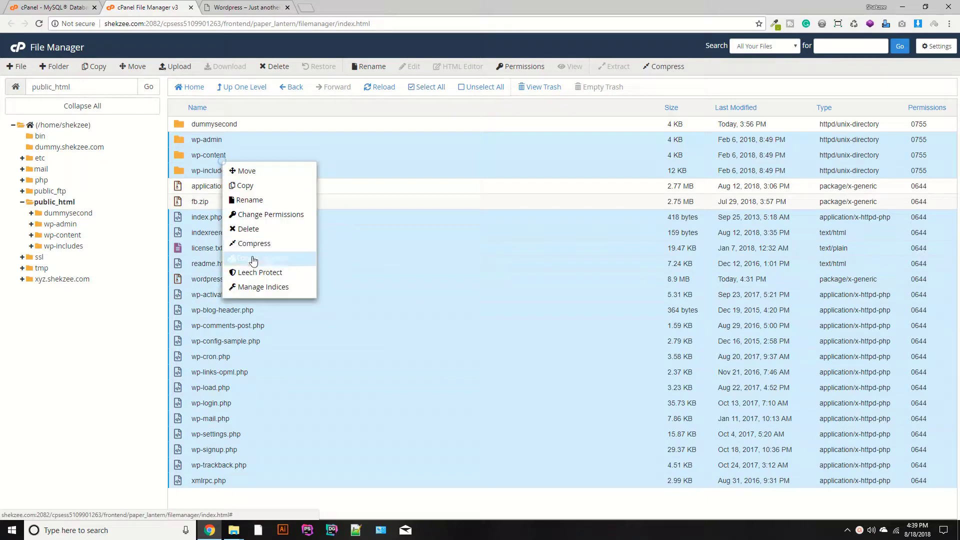
left_click(247, 229)
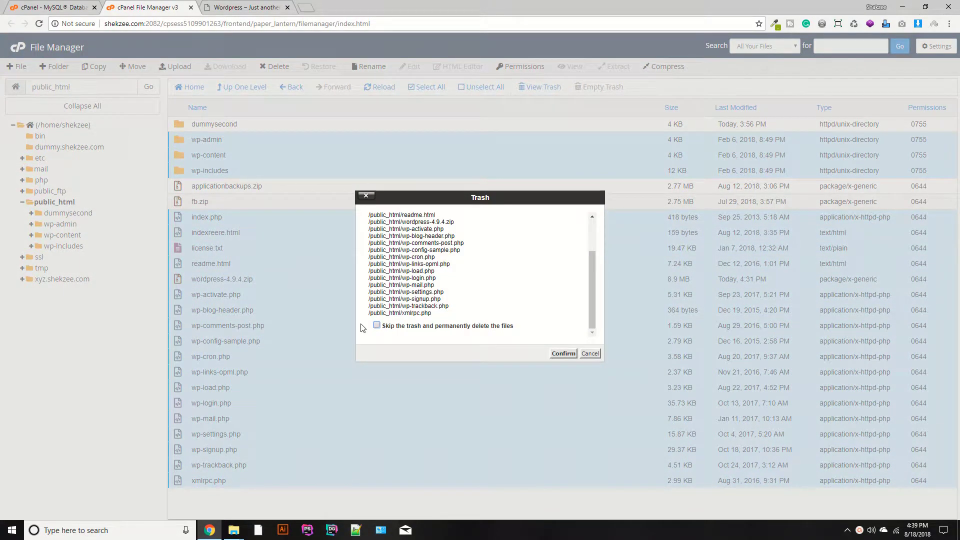
left_click(376, 325)
left_click(562, 354)
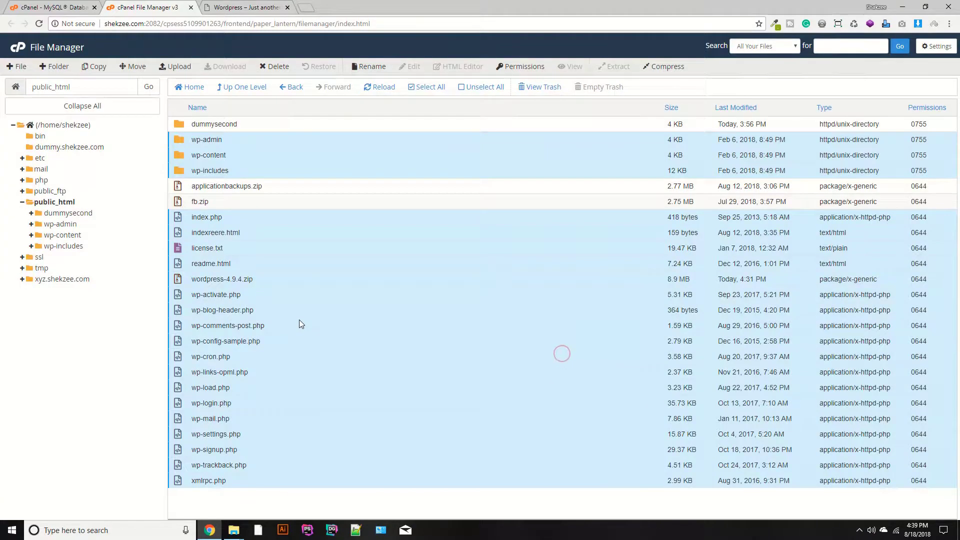
left_click(377, 89)
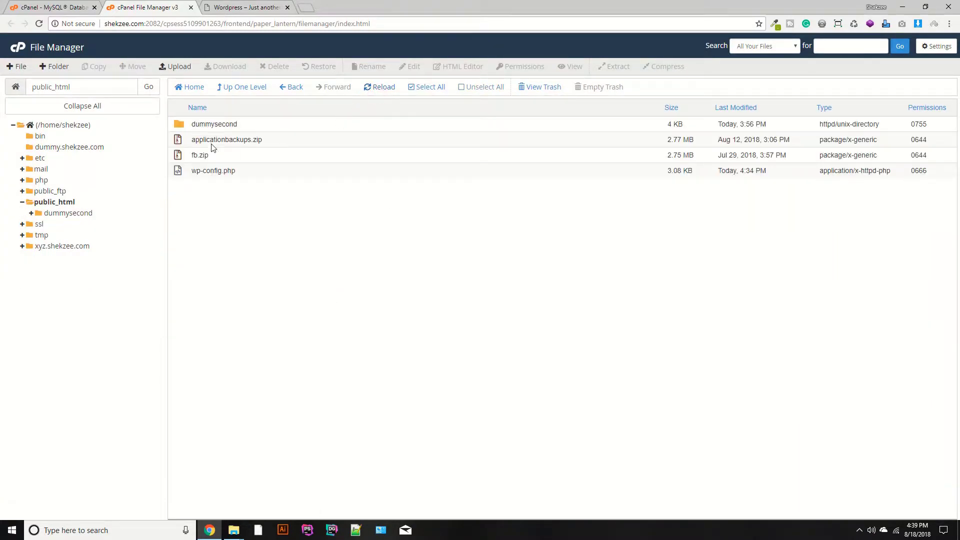
Check that shekzee.com now shows a bare 'Index of /' listing.
left_click(242, 6)
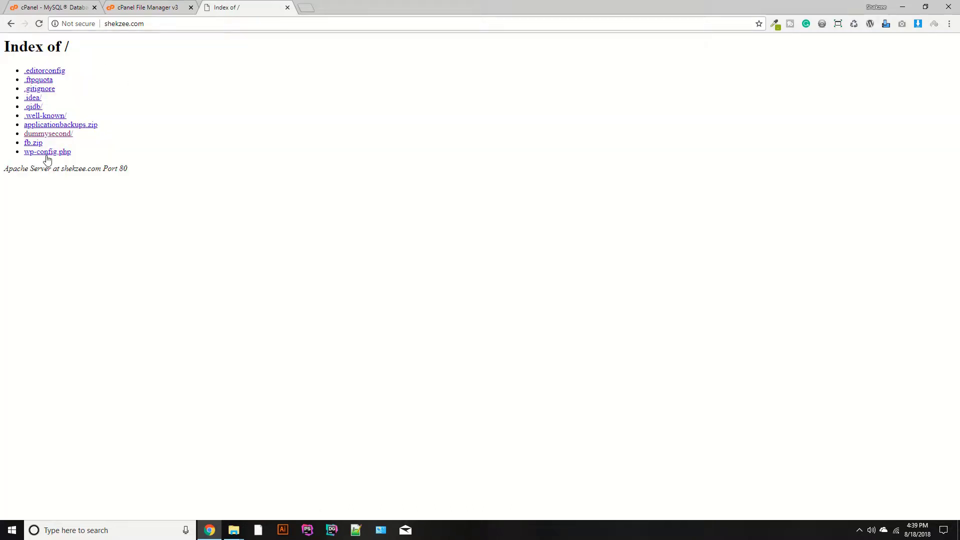
key("ctrl+shift+Tab")
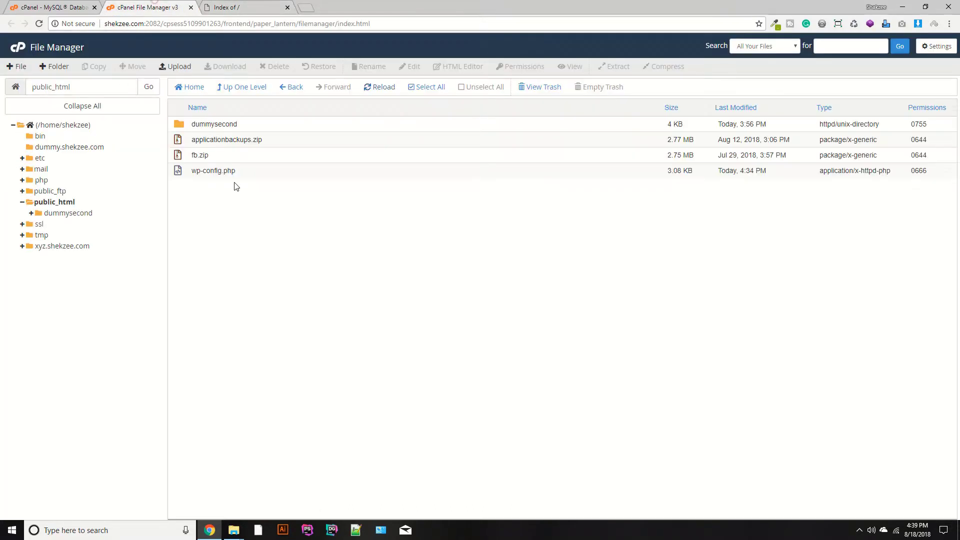
left_click(239, 4)
Open codeigniter.com/user_guide in a new tab.
key("ctrl+t")
type("coxd")
key("BackSpace")
key("BackSpace")
key("BackSpace")
key("BackSpace")
type("codeignite")
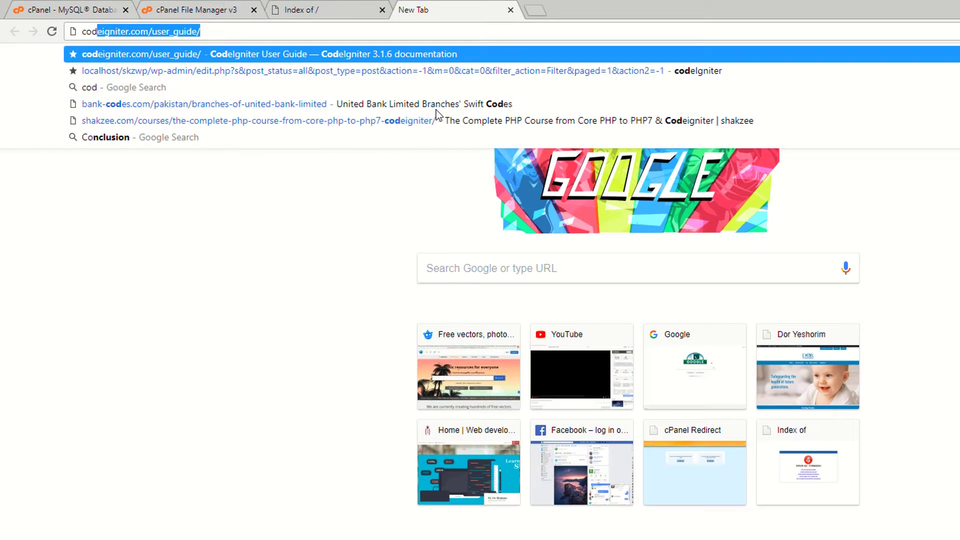
key("Return")
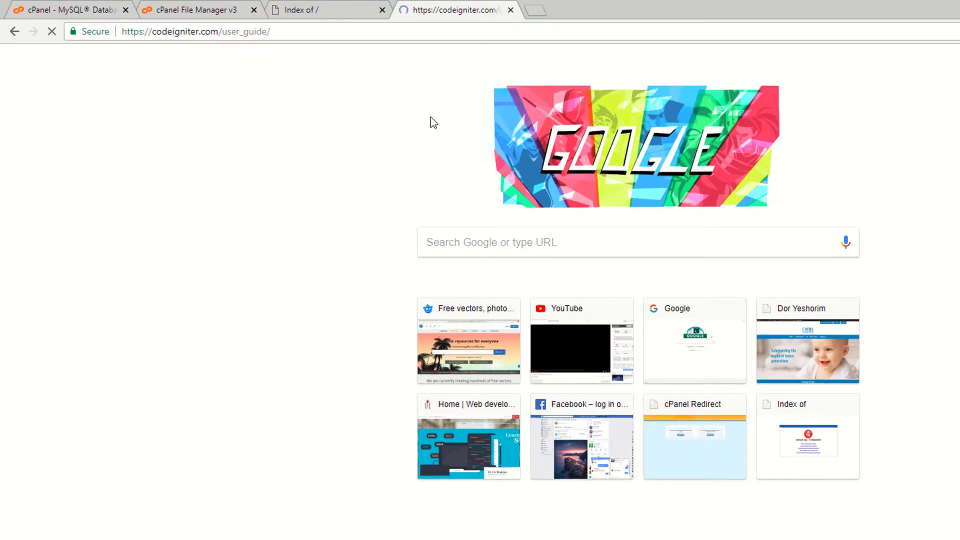
Open cPanel's QuickInstall marketplace from the Software section.
left_click(190, 9)
left_click(100, 9)
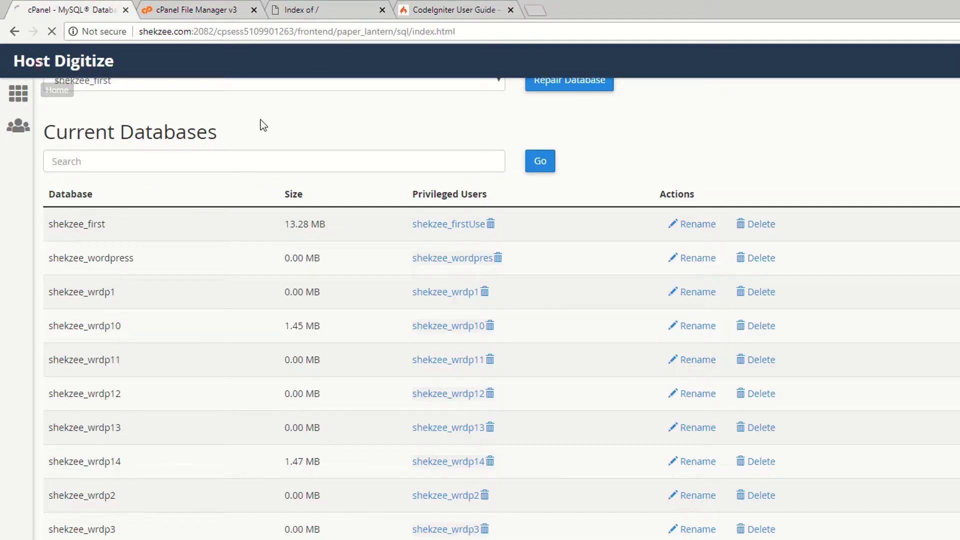
scroll(116, 350, "down", 3)
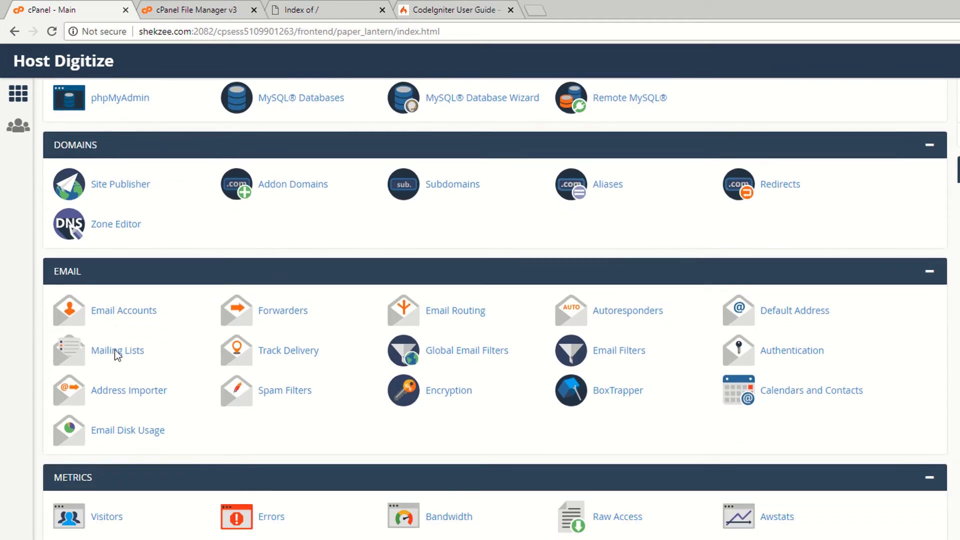
scroll(116, 353, "down", 7)
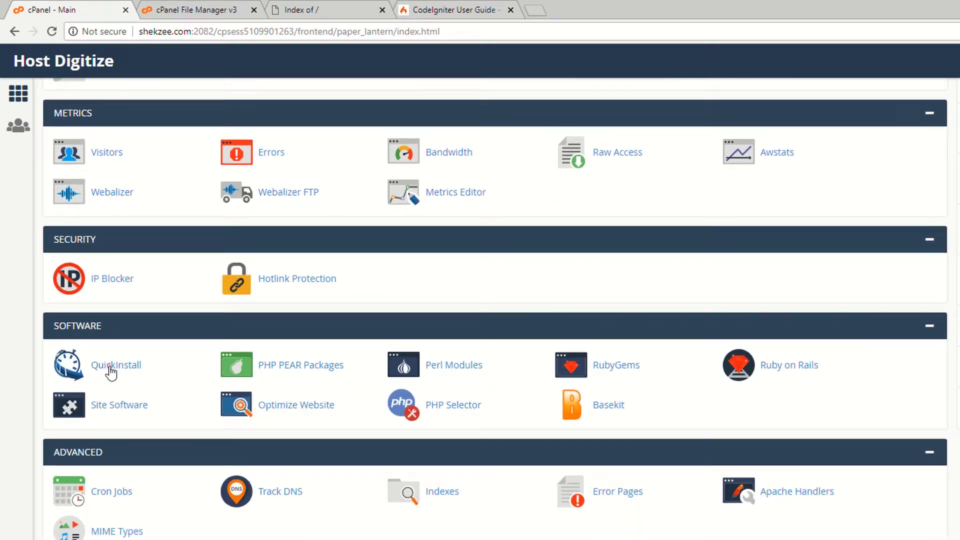
left_click(111, 369)
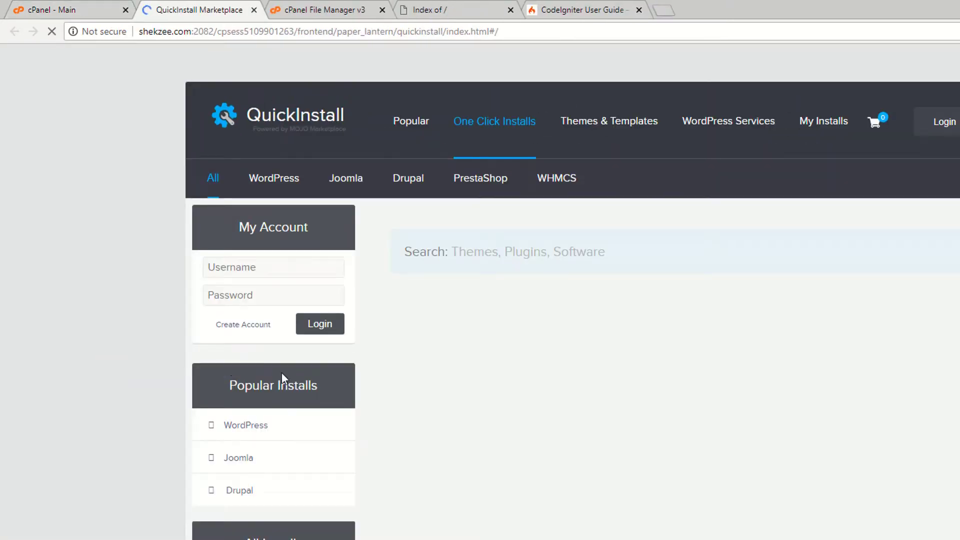
Search the QuickInstall page for 'code', find no CodeIgniter installer, and return to the User Guide.
scroll(281, 372, "down", 8)
key("ctrl+f")
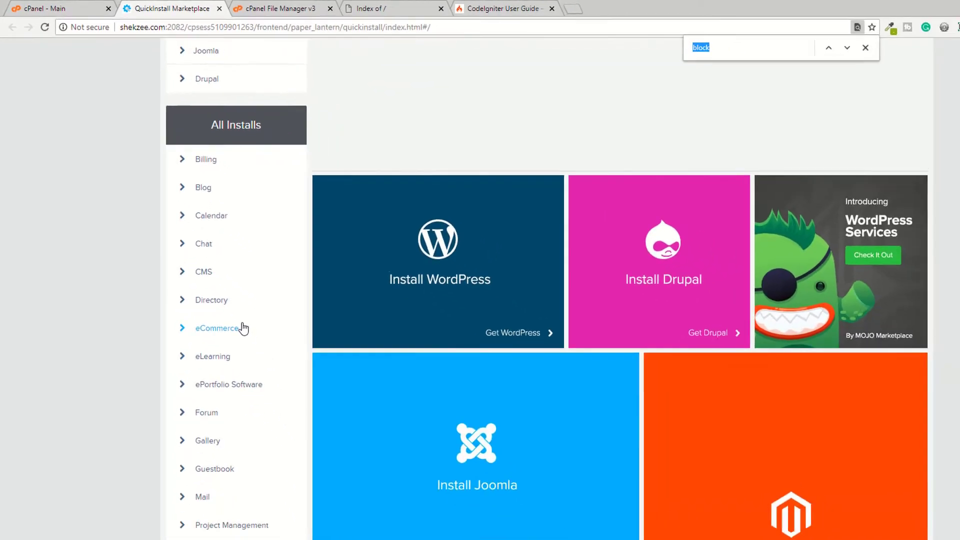
type("code")
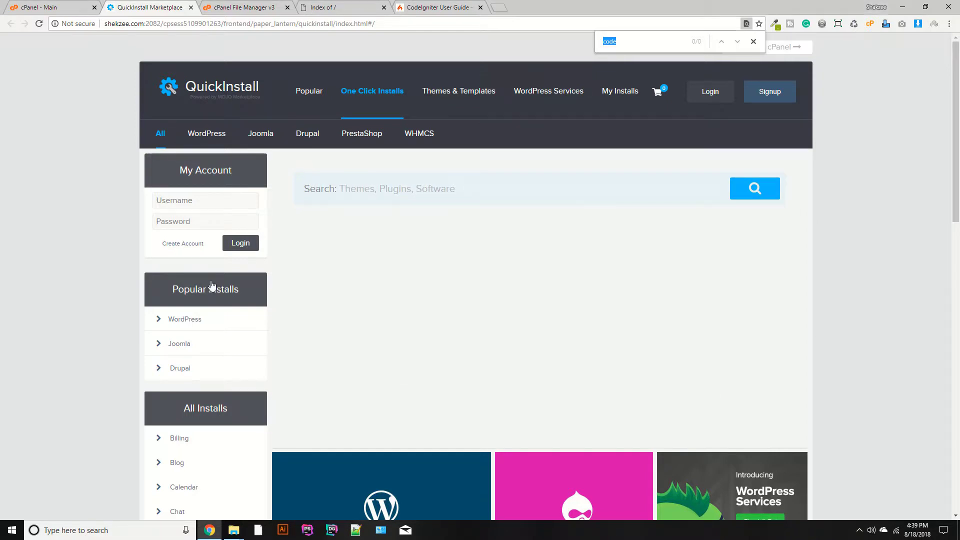
key("ctrl+o")
left_click(763, 400)
scroll(450, 280, "down", 11)
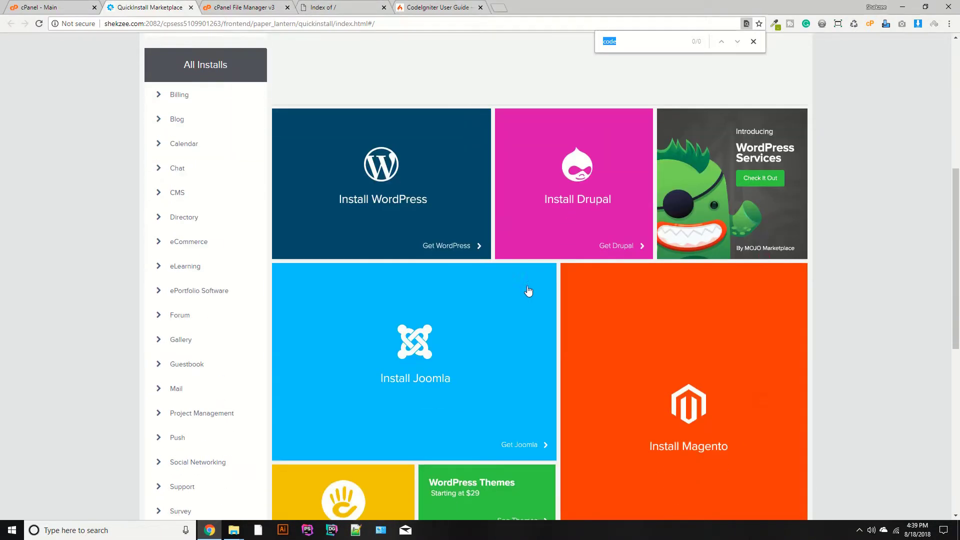
scroll(650, 225, "up", 10)
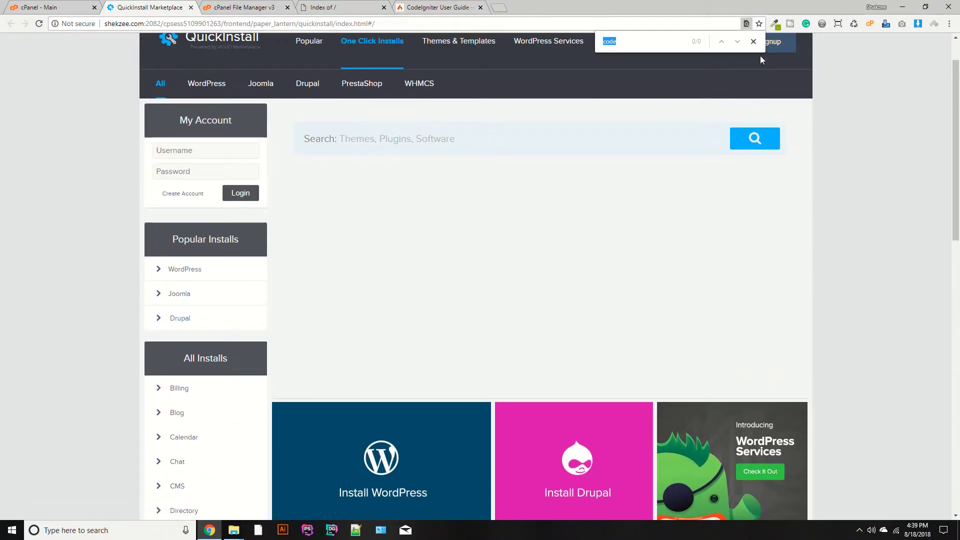
left_click(753, 41)
scroll(228, 168, "up", 1)
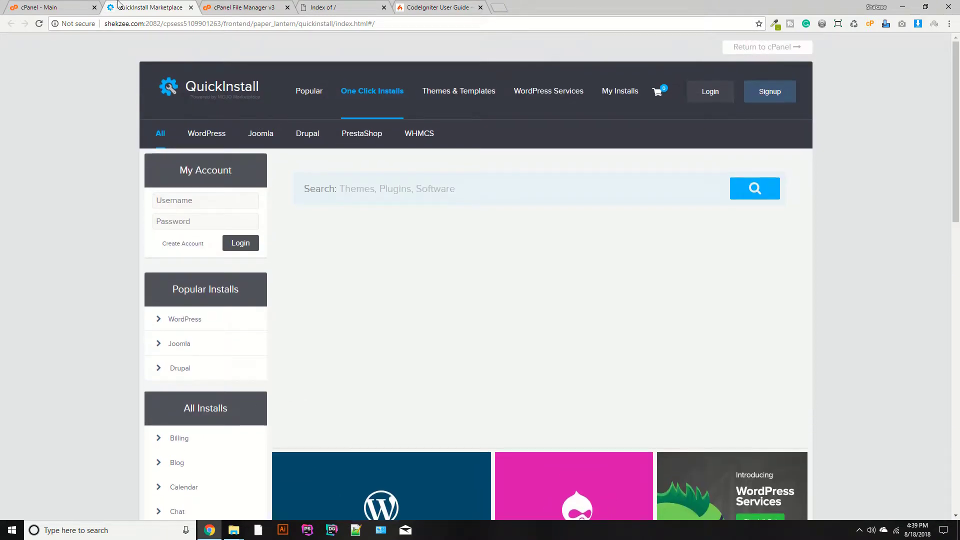
left_click(368, 7)
left_click(452, 7)
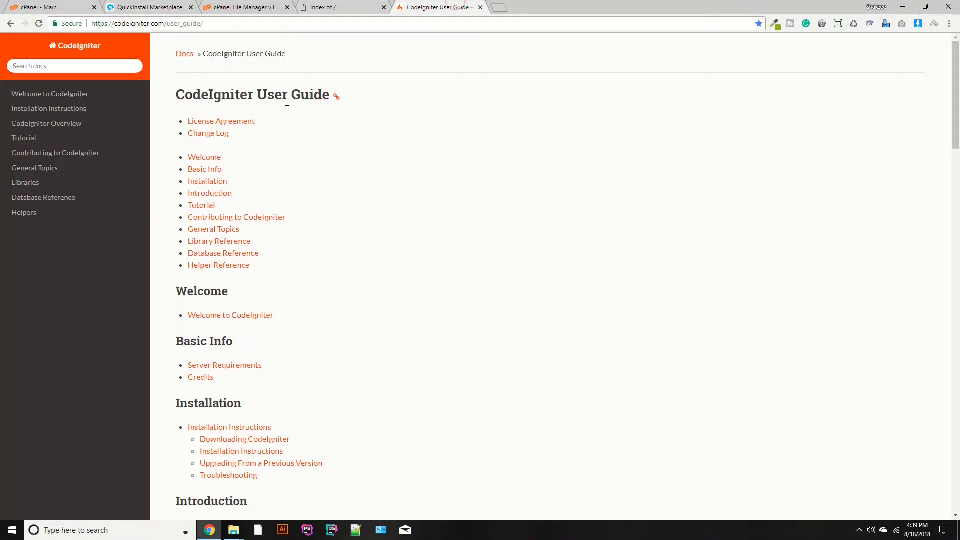
Go to the codeigniter.com homepage and open its download page.
left_click(70, 46)
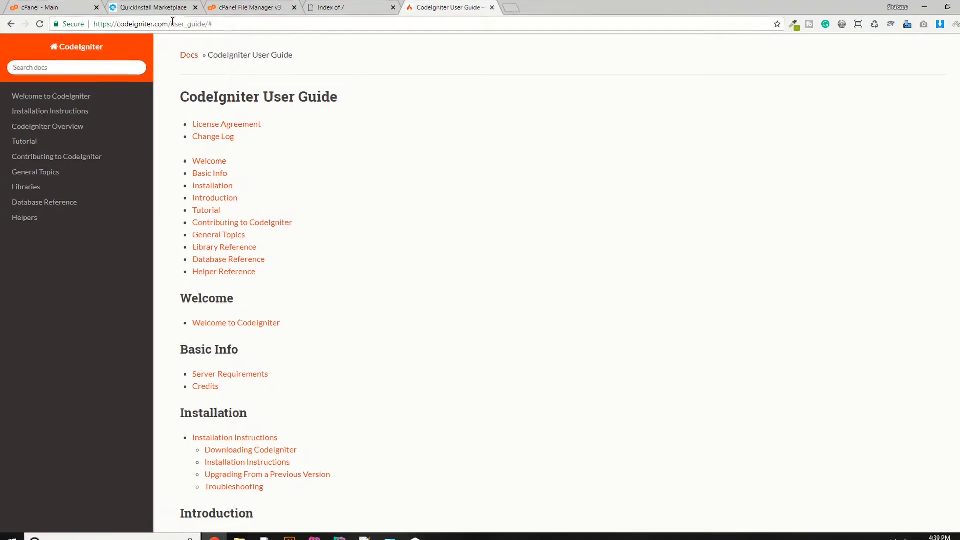
left_click_drag(172, 24, 400, 95)
key("BackSpace")
key("Return")
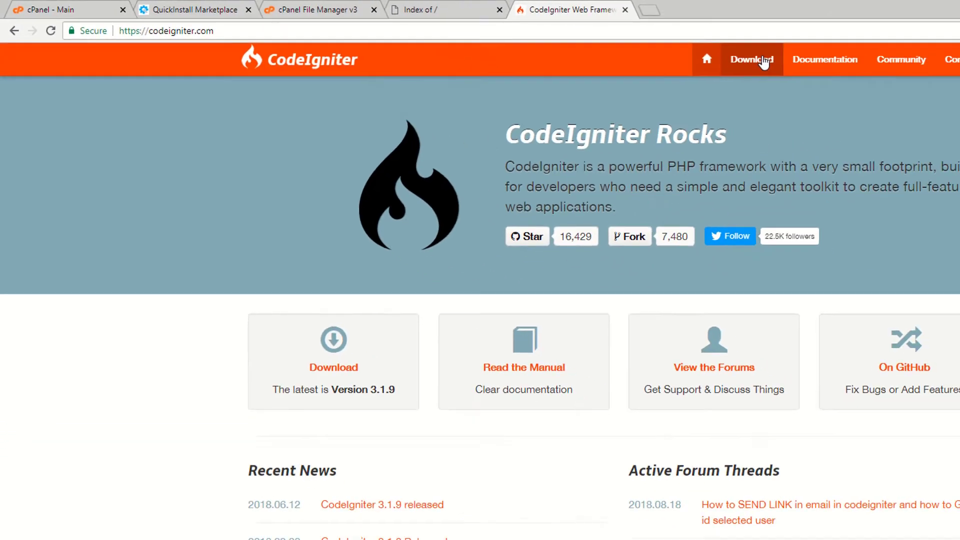
left_click(731, 60)
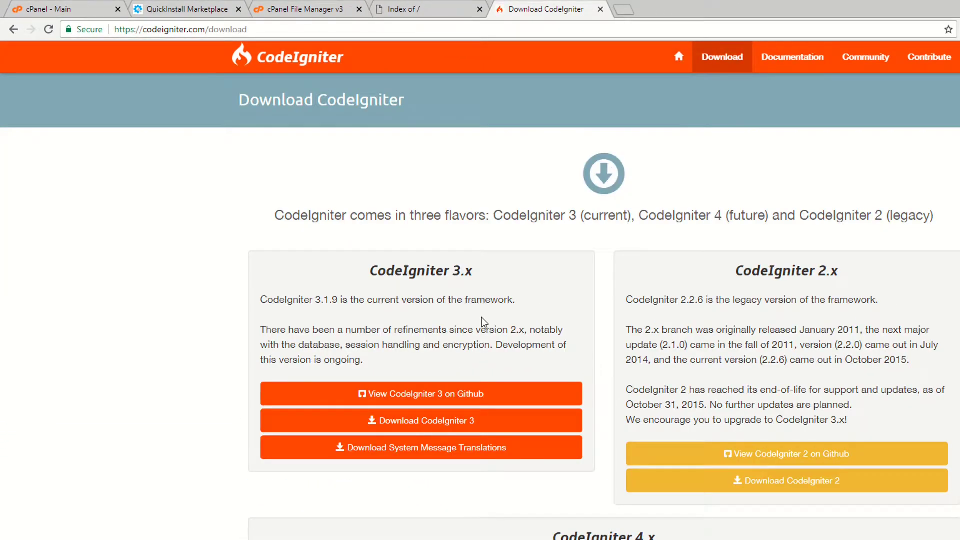
Compare the CodeIgniter 3.x, 2.x and 4.x sections, noting current version 3.1.9.
scroll(484, 323, "down", 1)
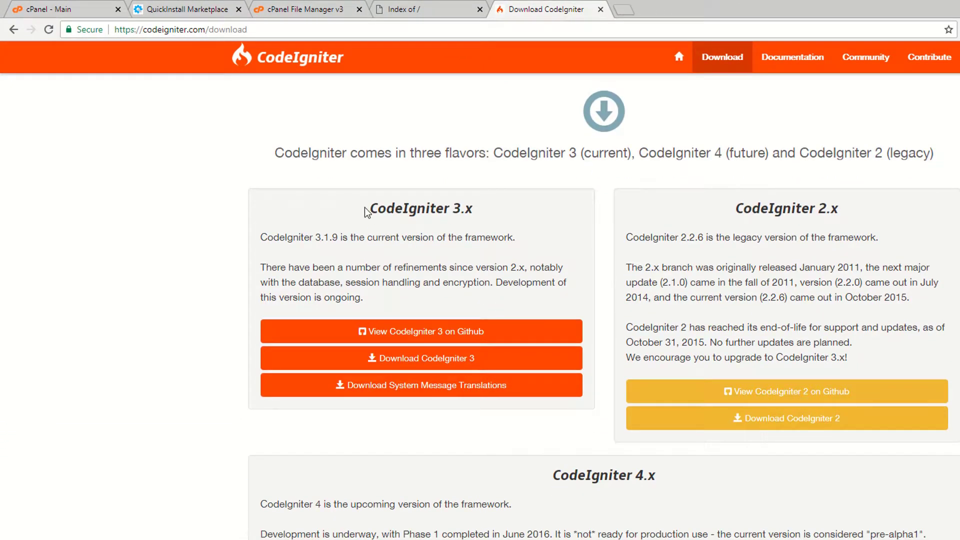
left_click_drag(364, 206, 484, 213)
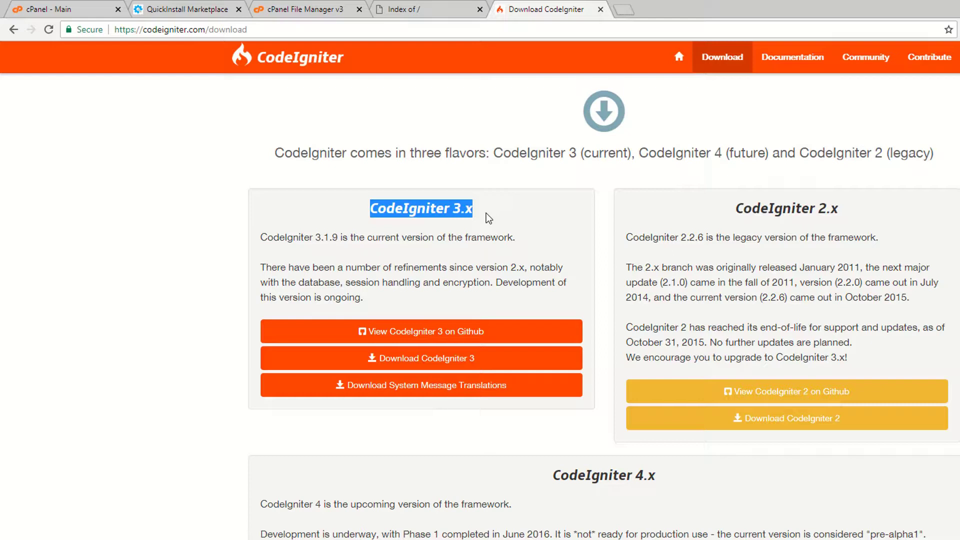
left_click(486, 213)
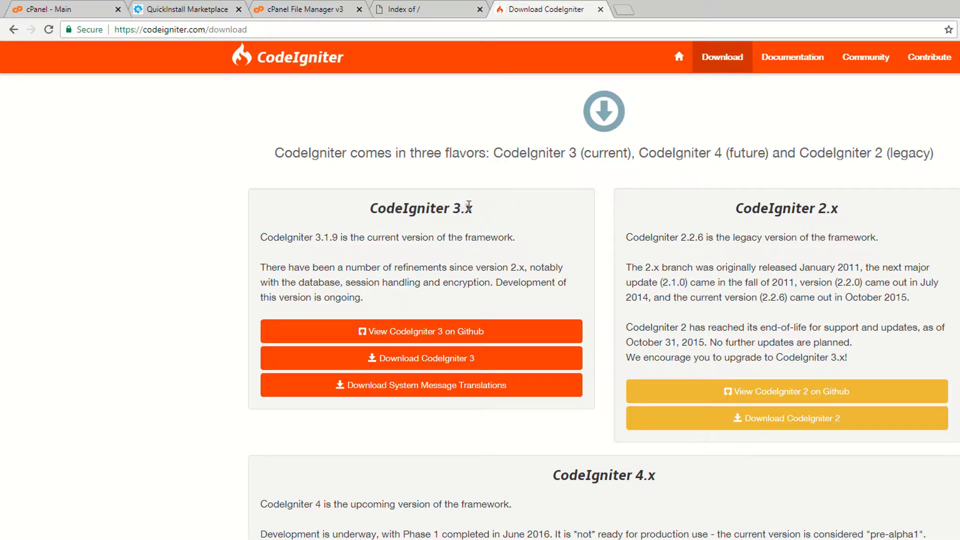
left_click_drag(315, 236, 340, 237)
left_click_drag(738, 210, 813, 230)
left_click(798, 226)
scroll(668, 239, "down", 1)
scroll(668, 238, "up", 2)
scroll(670, 244, "down", 2)
mouse_move(554, 413)
left_mouse_down()
mouse_move(590, 414)
mouse_move(561, 416)
left_mouse_up()
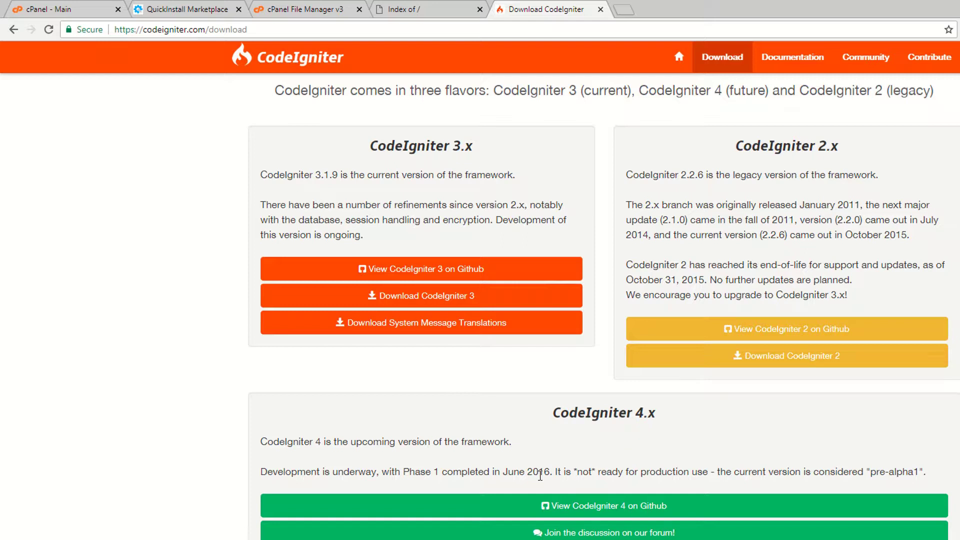
Download the CodeIgniter 3 package, version 3.1.9.
scroll(540, 475, "up", 2)
triple_click(357, 273)
scroll(490, 421, "down", 2)
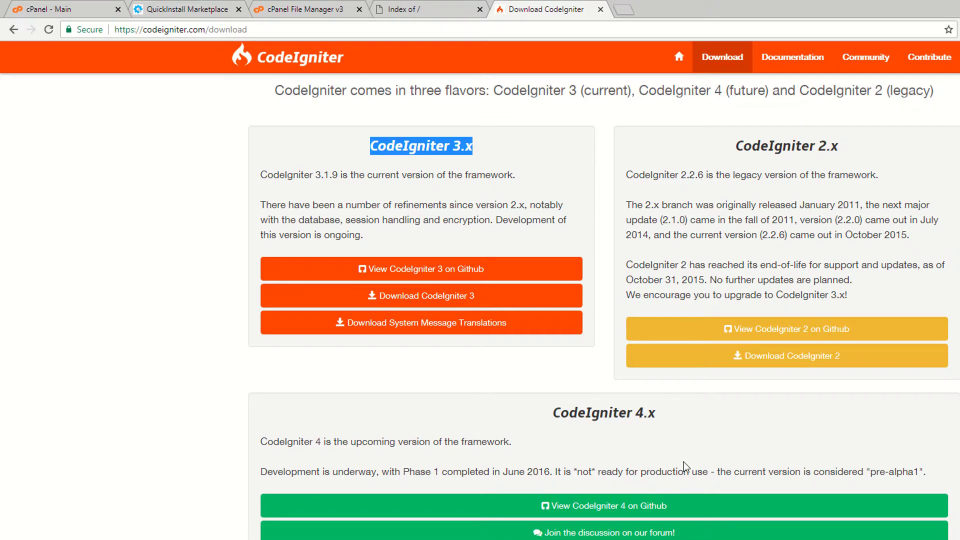
left_click_drag(552, 413, 670, 418)
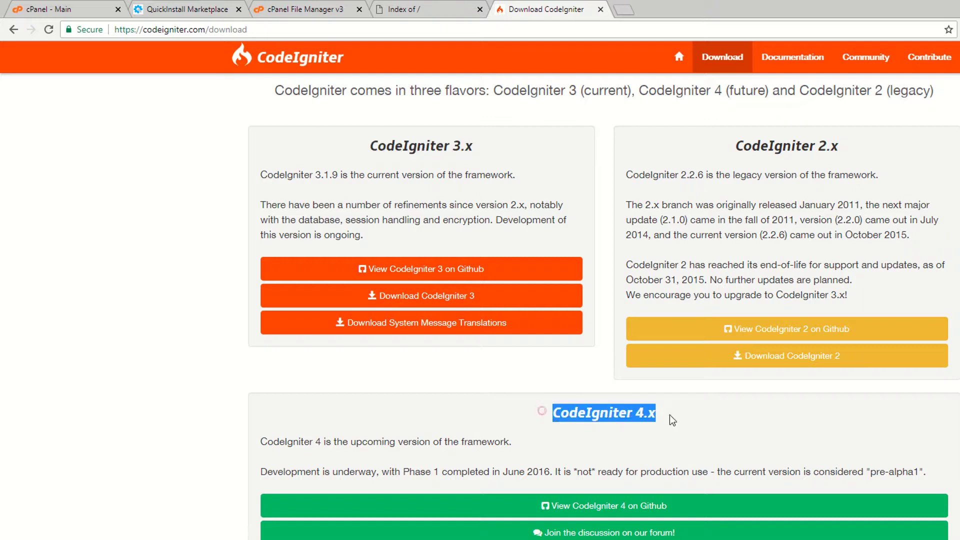
left_click_drag(327, 158, 474, 162)
left_click(326, 154)
left_click_drag(358, 143, 472, 147)
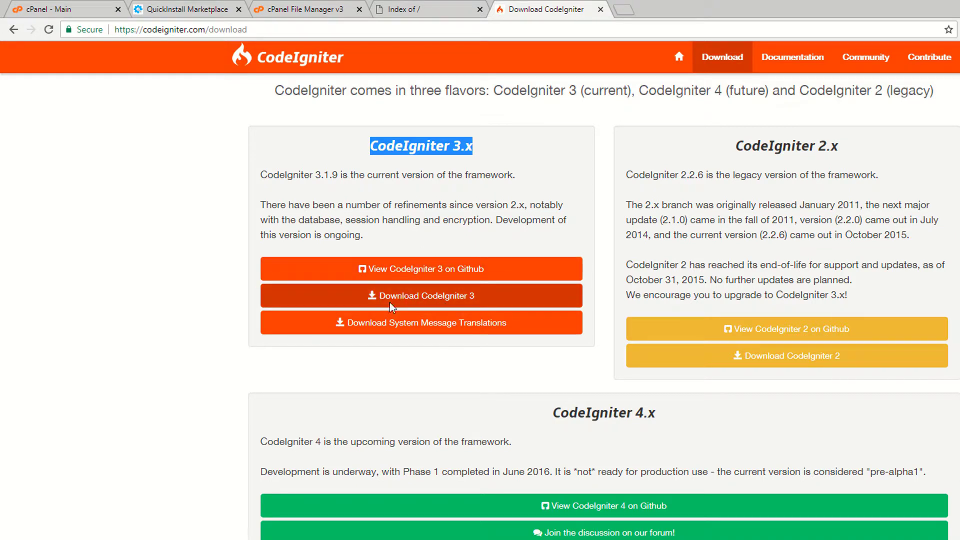
left_click(417, 303)
Close the old File Manager, QuickInstall Marketplace and other leftover tabs.
left_click(334, 8)
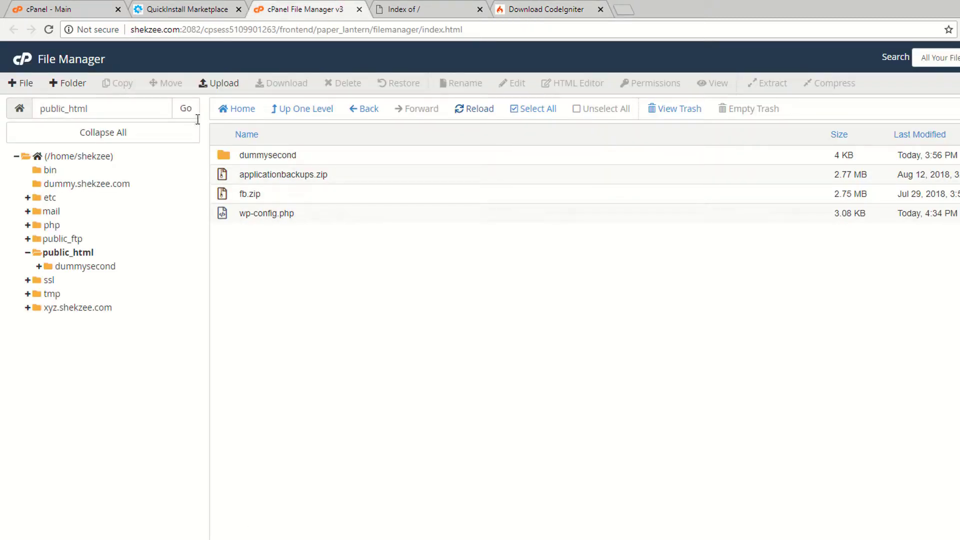
left_click(358, 9)
left_click(202, 9)
left_click(238, 9)
From the cPanel dashboard, reopen File Manager and start an upload into public_html.
left_click(56, 8)
scroll(105, 160, "up", 10)
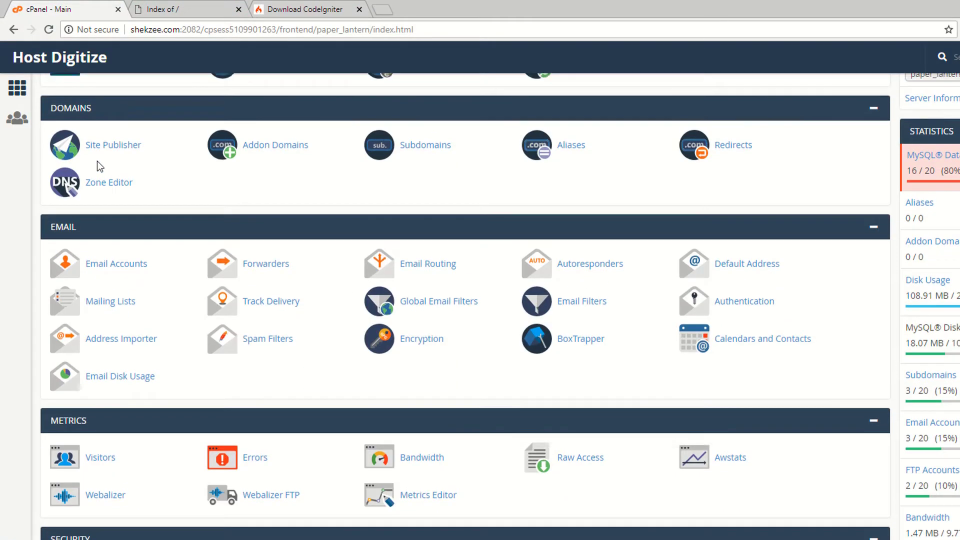
left_click(97, 161)
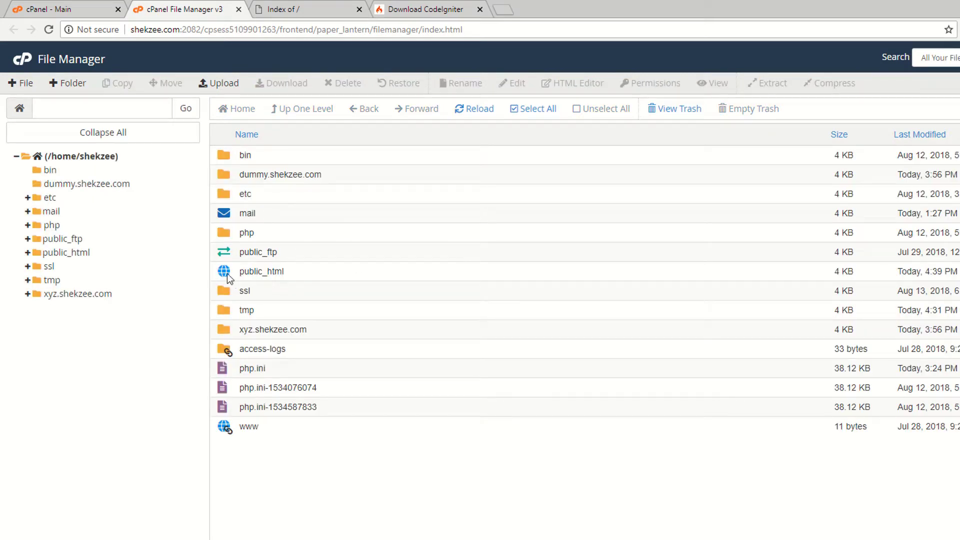
left_click(51, 251)
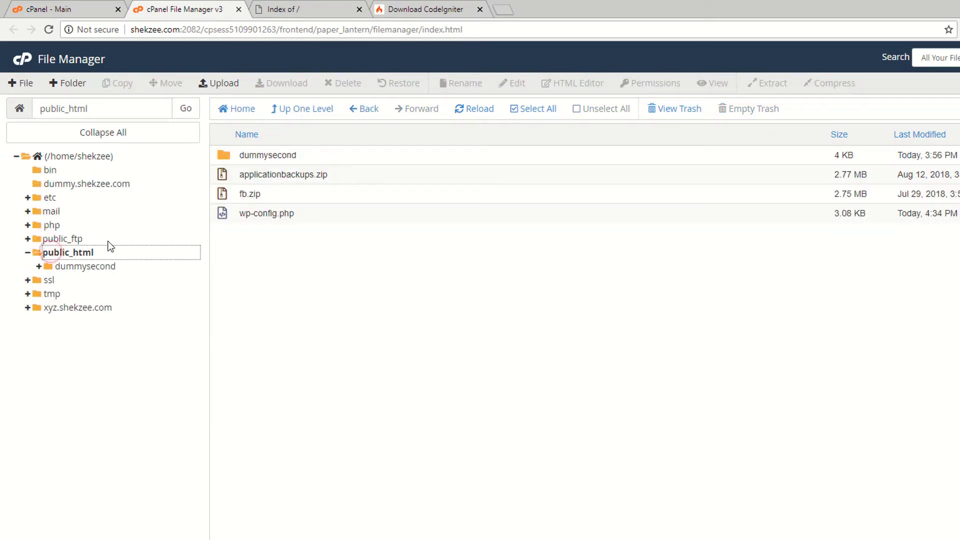
left_click(220, 84)
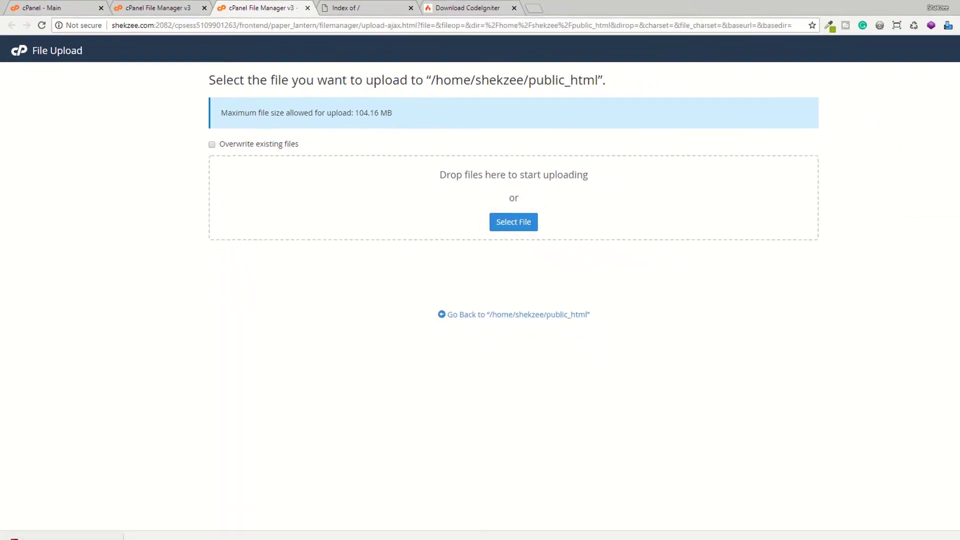
Drop the downloaded CodeIgniter-3.1.9 (1).zip from the download bar into the upload area.
left_click(505, 218)
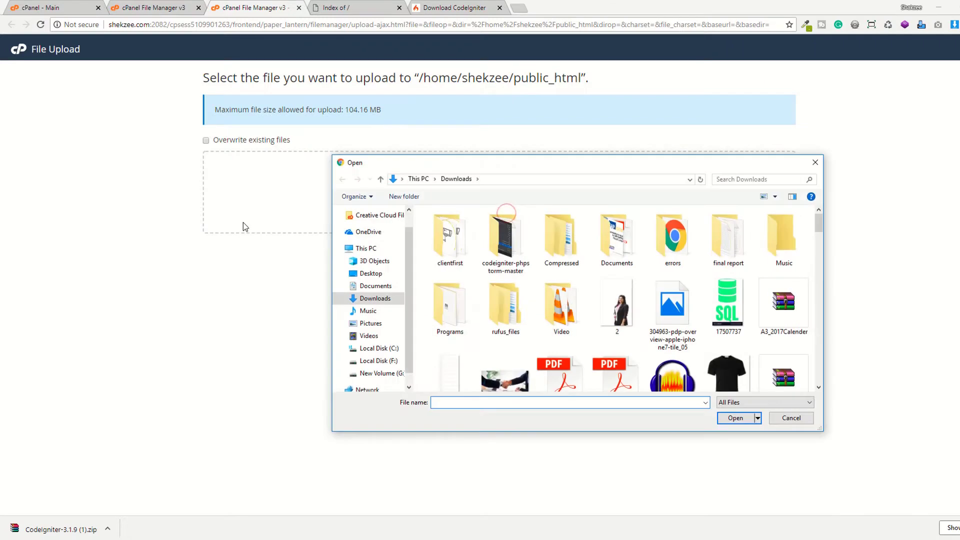
left_click(791, 418)
left_click_drag(73, 525, 509, 200)
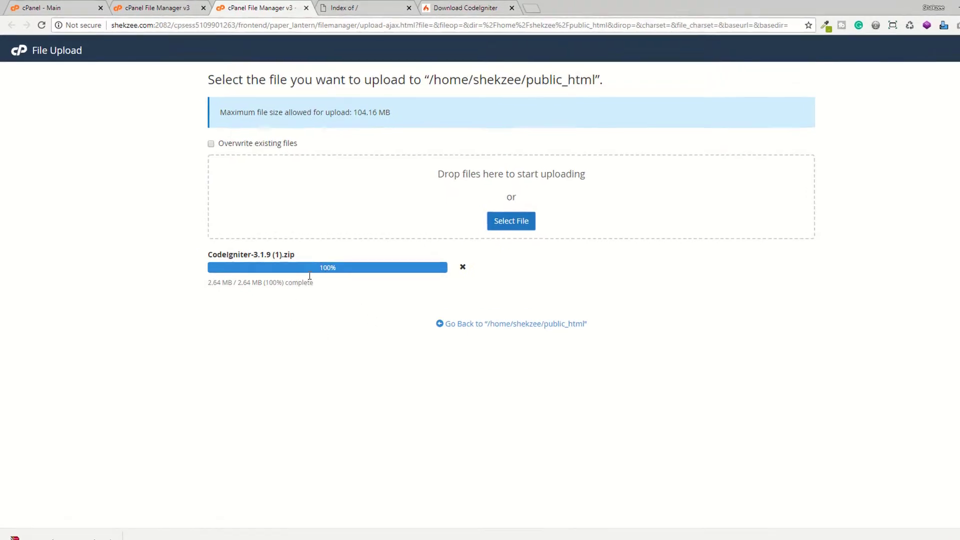
Leave the finished upload page and refresh public_html to show the uploaded zip.
left_click(526, 324)
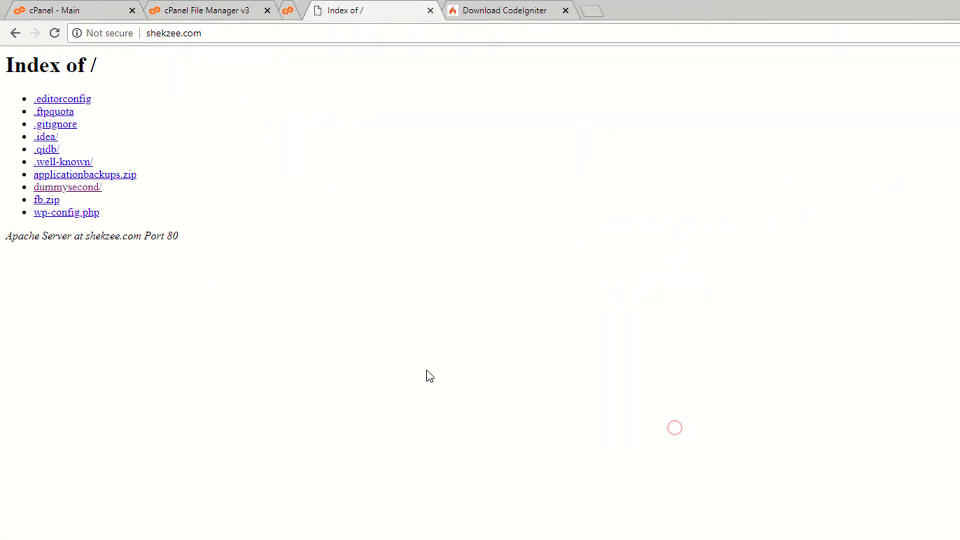
left_click(206, 7)
left_click(543, 125)
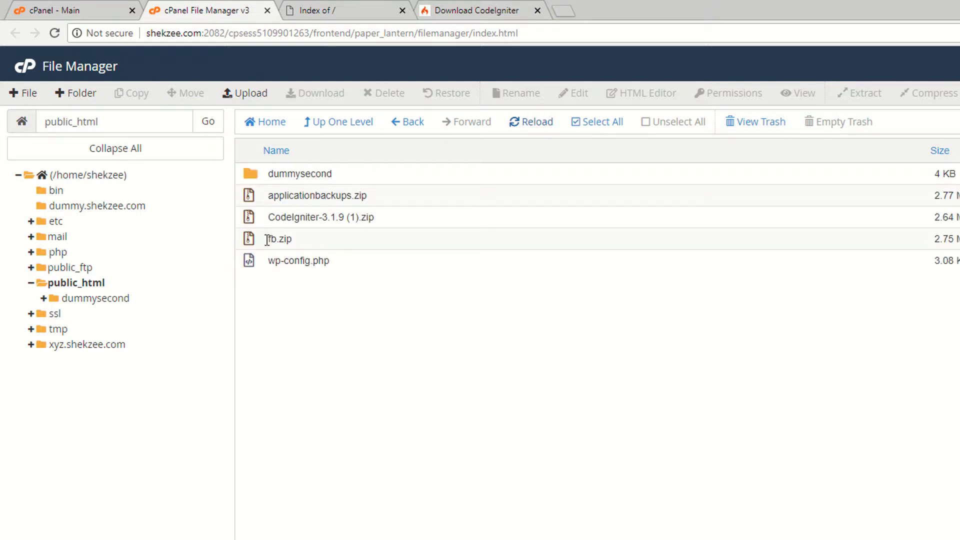
Extract CodeIgniter-3.1.9 (1).zip into /public_html and refresh the listing.
left_click(252, 220)
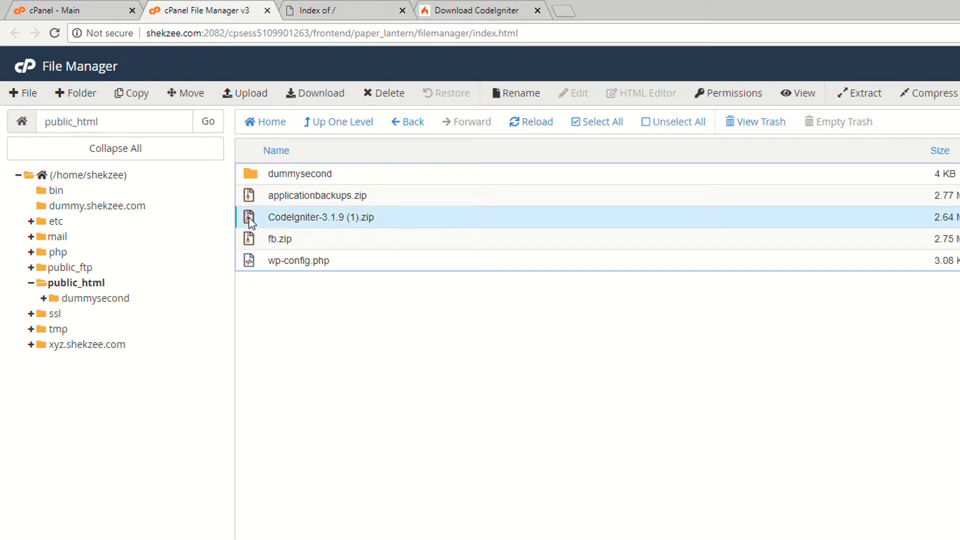
right_click(249, 218)
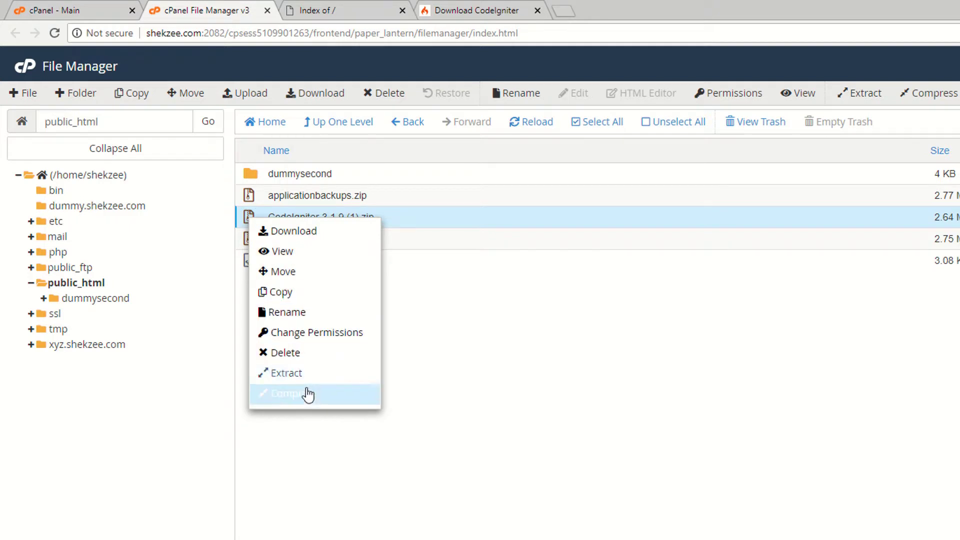
left_click(289, 376)
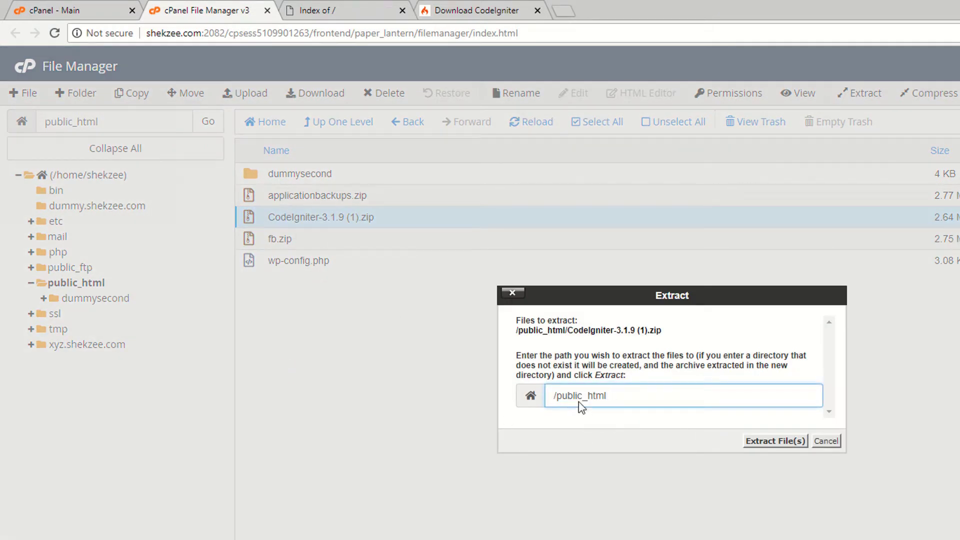
left_click(773, 440)
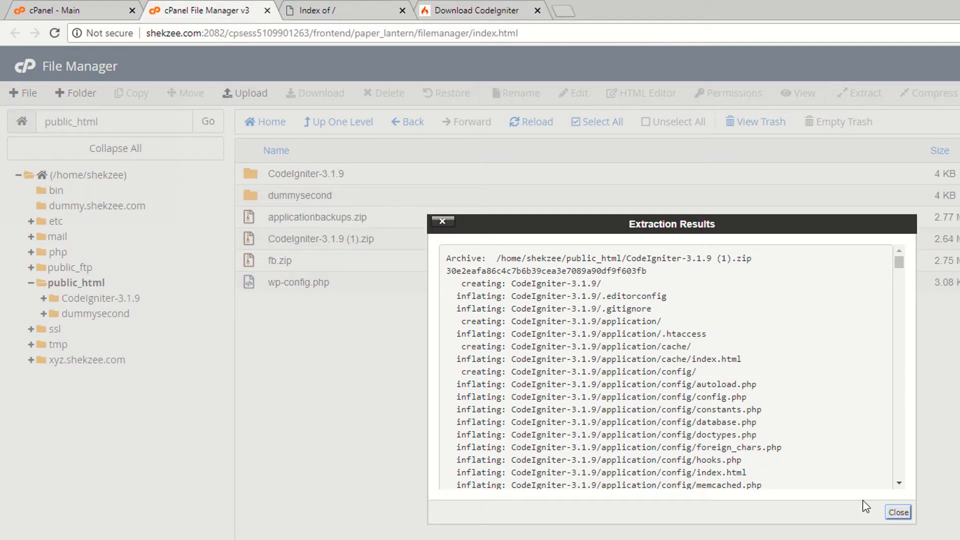
left_click(898, 515)
left_click(539, 122)
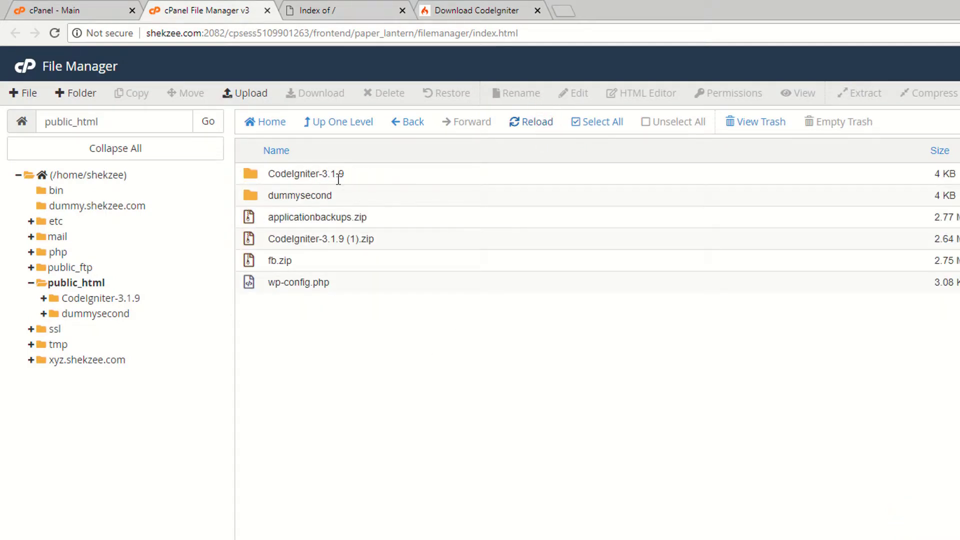
Confirm the site's Index of / lists CodeIgniter-3.1.9, then open that folder in File Manager.
key("ctrl+Tab")
key("F5")
key("F5")
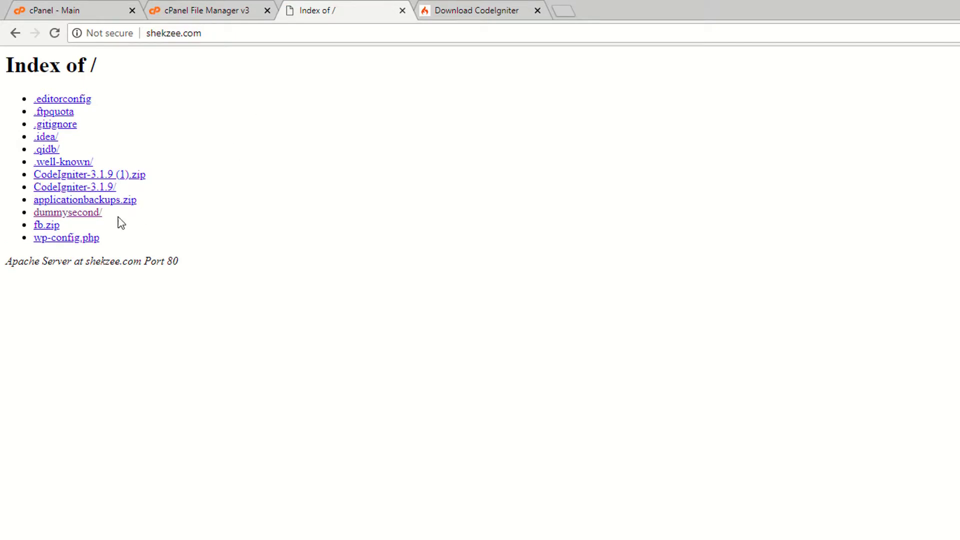
left_click(233, 8)
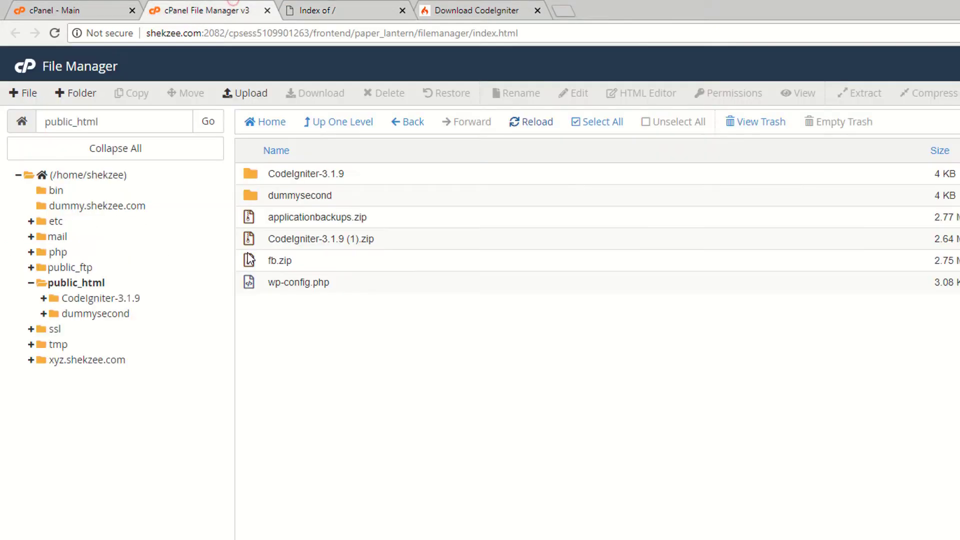
double_click(310, 173)
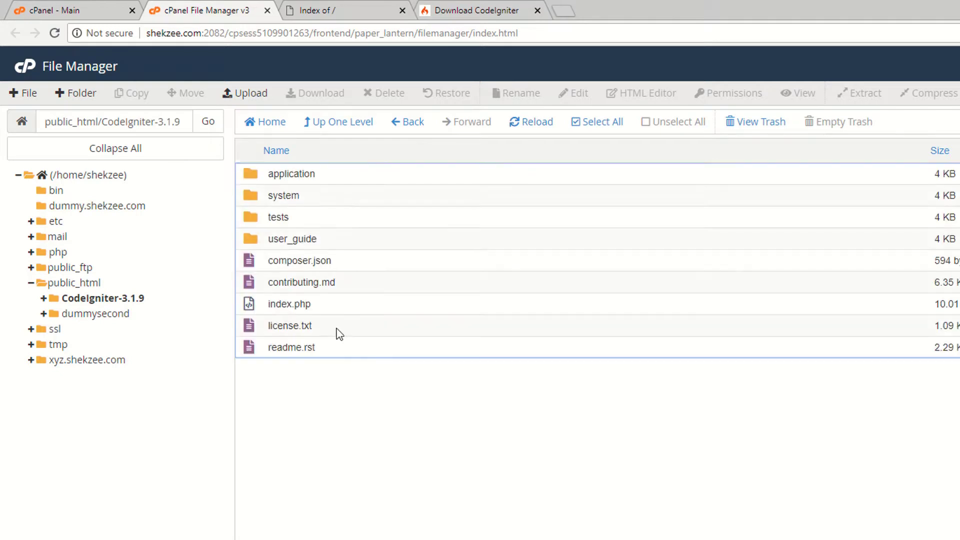
left_click(303, 7)
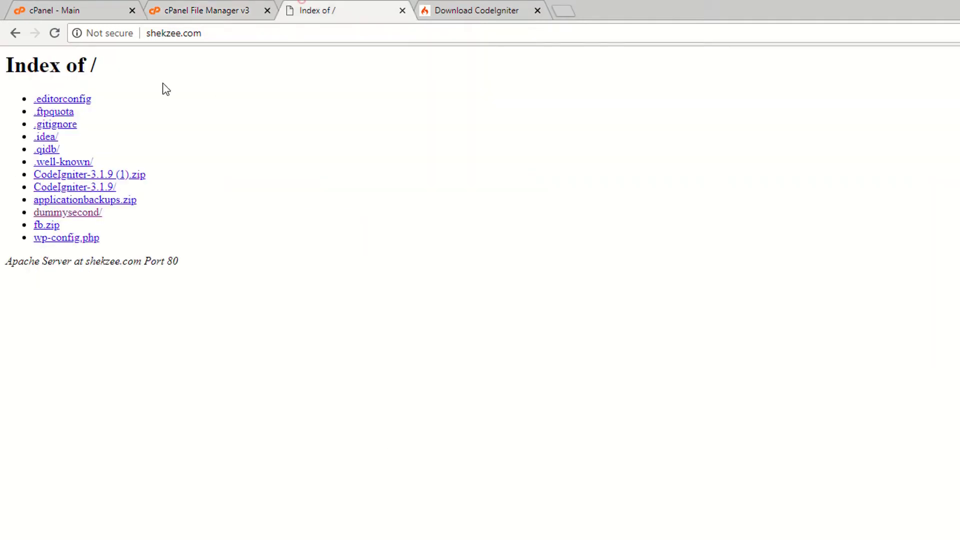
left_click(222, 10)
left_click(352, 12)
left_click(231, 10)
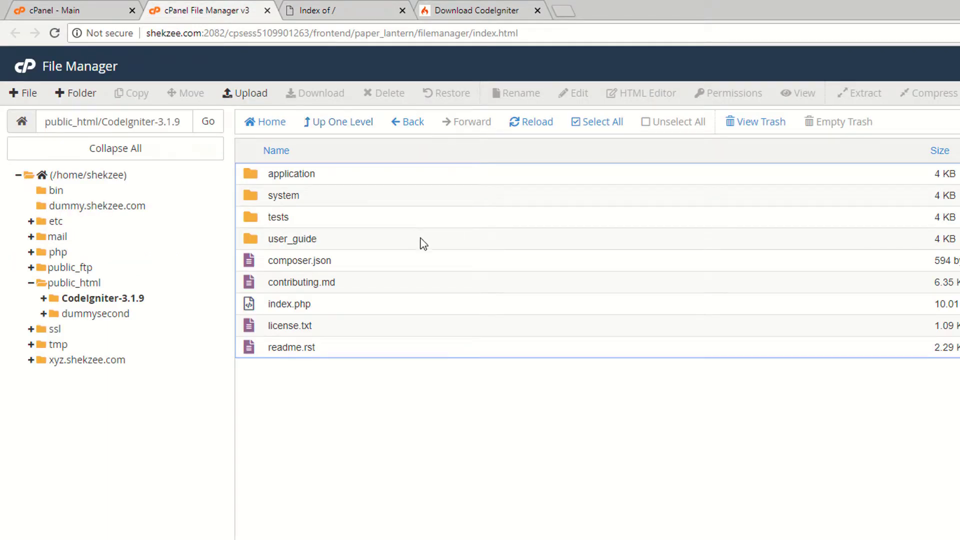
Move all nine CodeIgniter-3.1.9 items to /public_html and return to public_html.
left_click(575, 123)
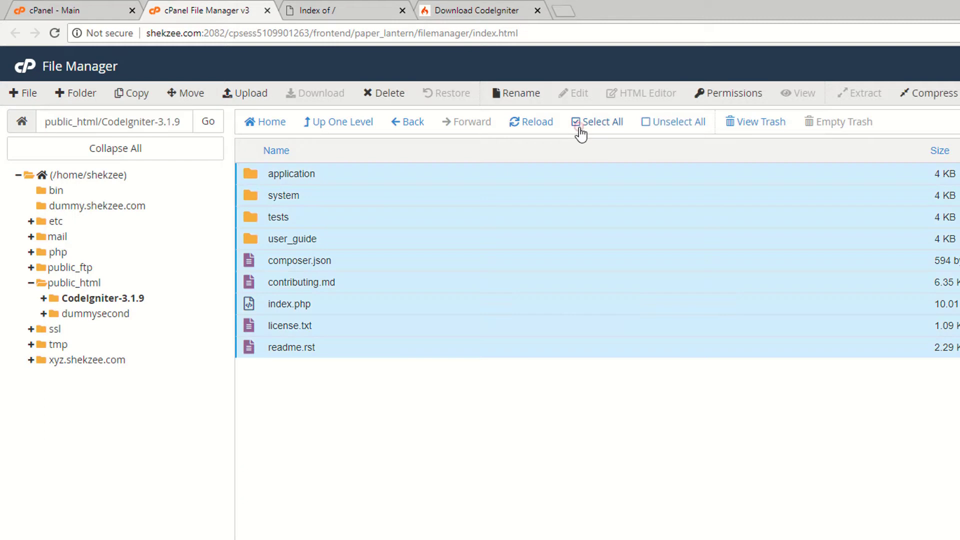
right_click(288, 210)
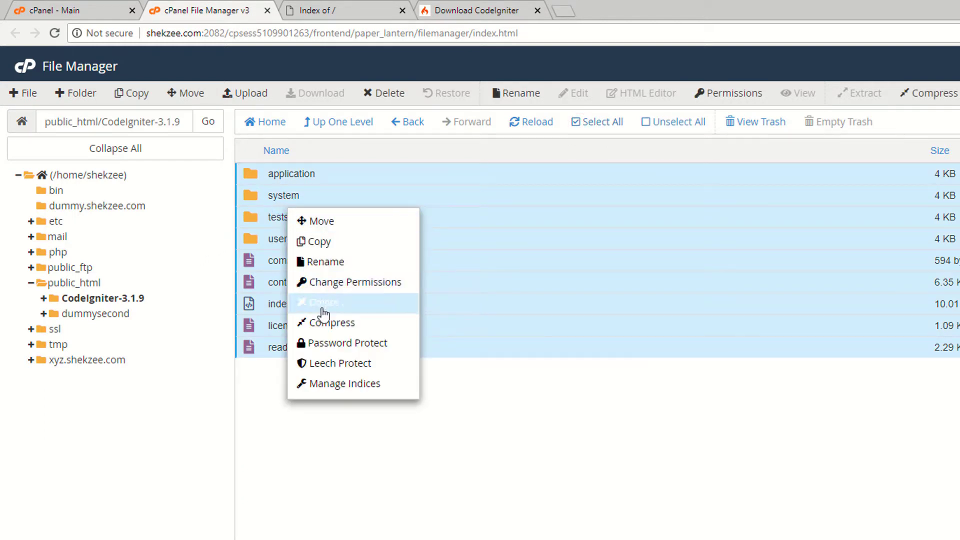
left_click(328, 220)
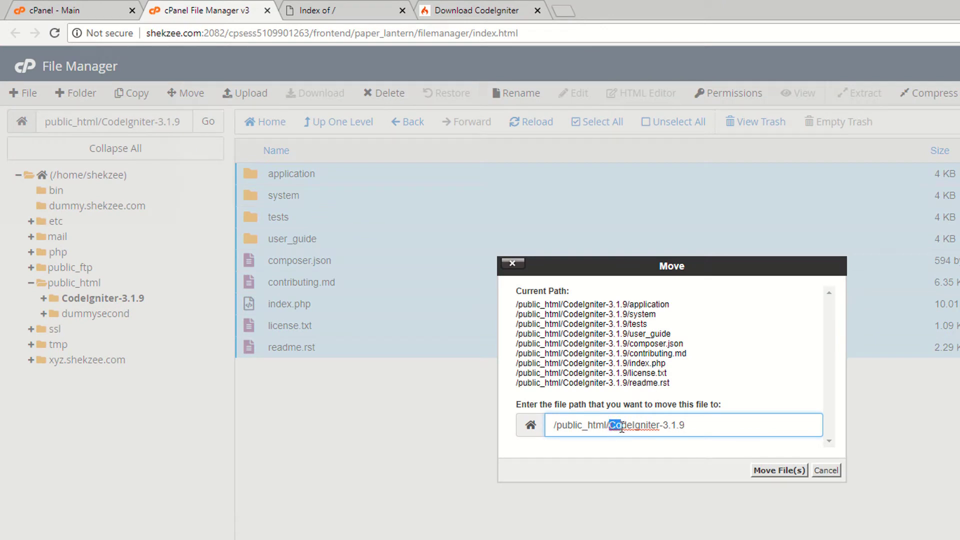
left_click_drag(621, 428, 709, 428)
key("BackSpace")
key("BackSpace")
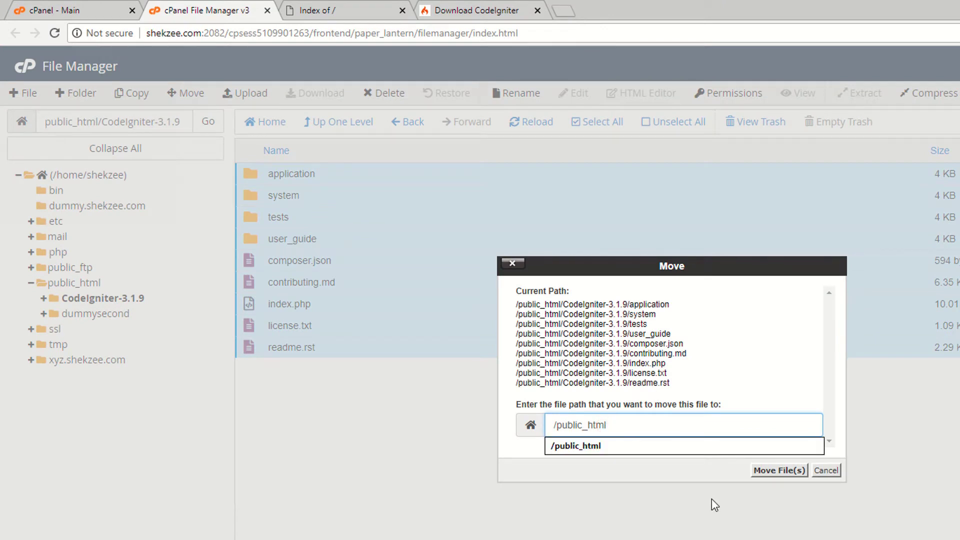
left_click_drag(554, 424, 654, 430)
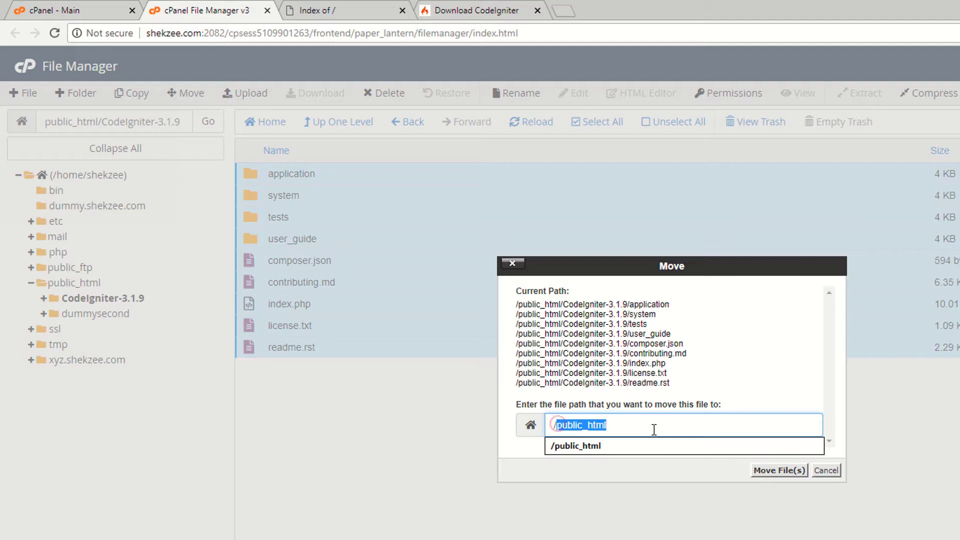
left_click(559, 470)
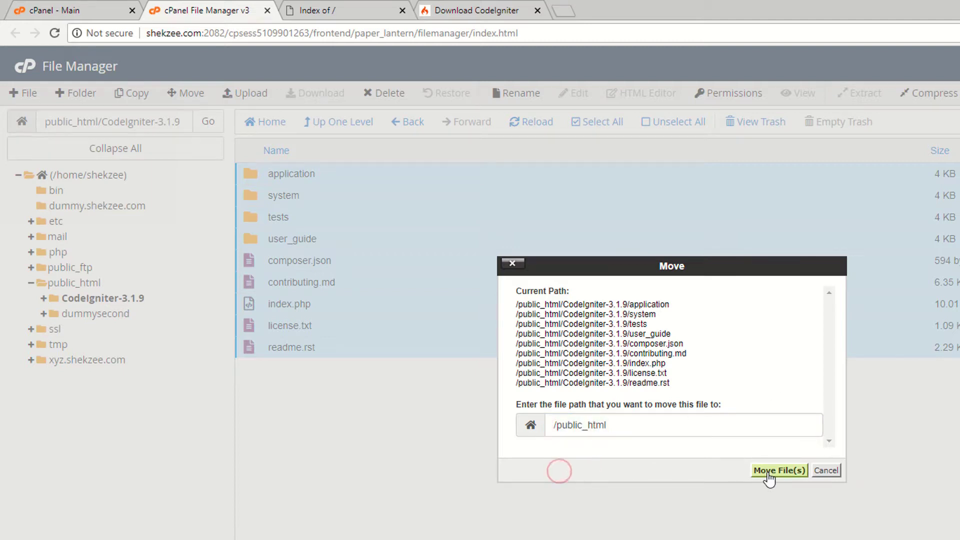
left_click(768, 472)
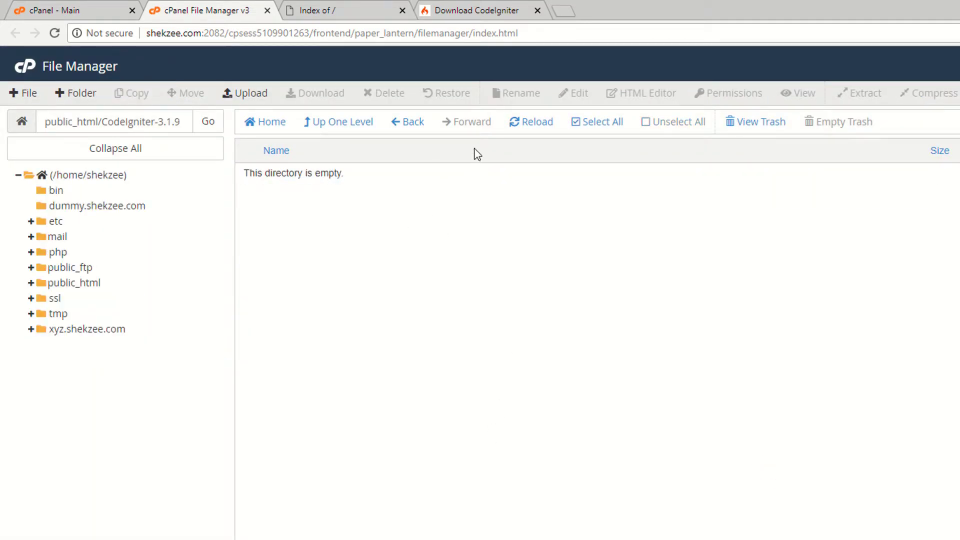
left_click(407, 122)
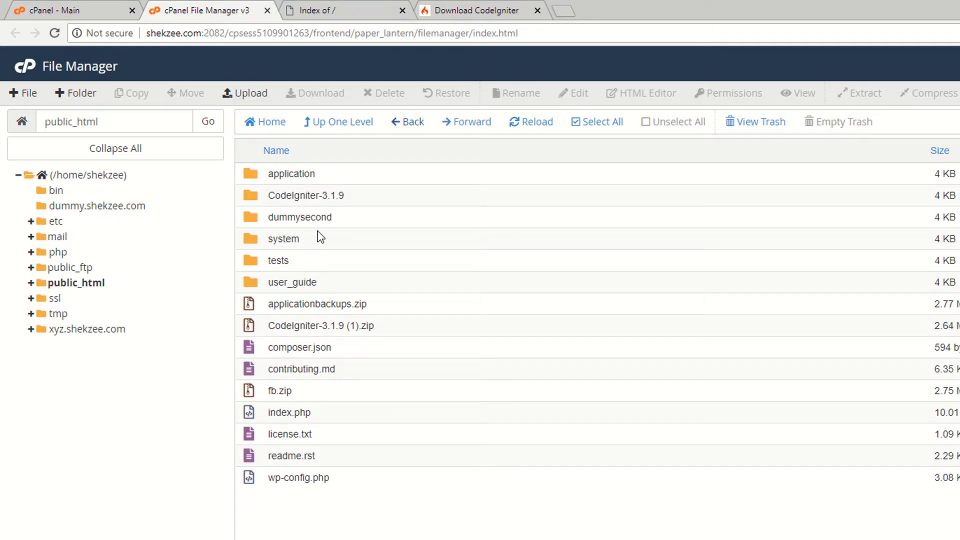
Permanently delete the CodeIgniter-3.1.9 folder, skipping the trash.
left_click(256, 199)
right_click(254, 195)
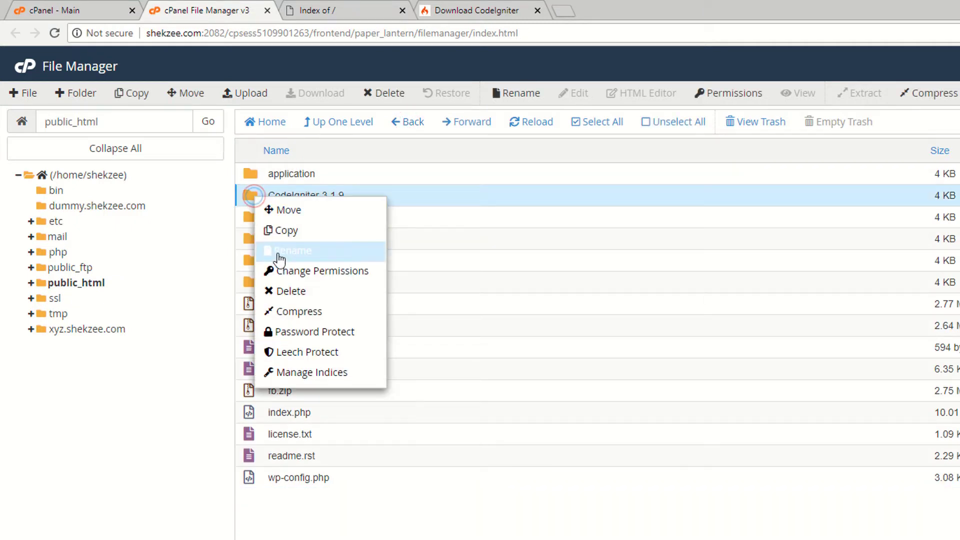
left_click(284, 289)
left_click(526, 375)
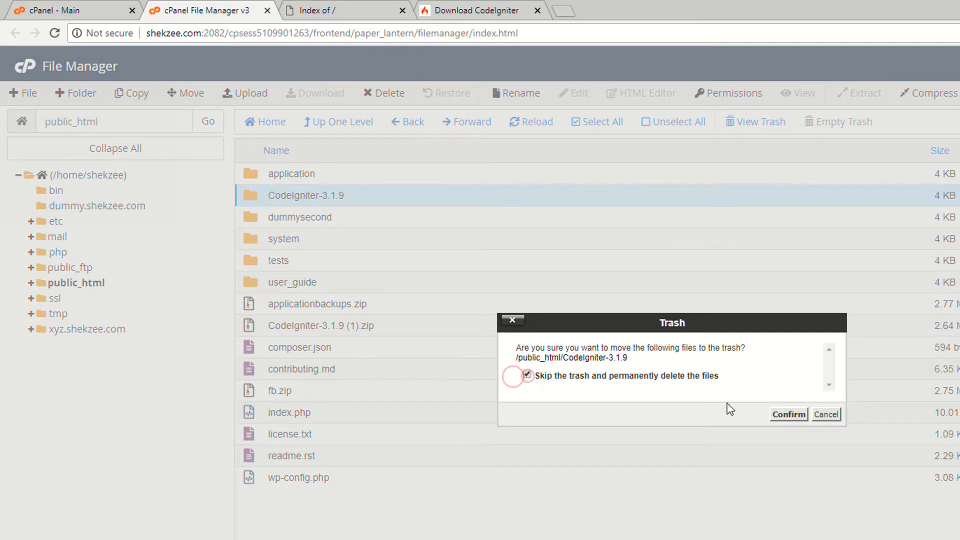
left_click(788, 414)
Reload the site to confirm it now shows the Welcome to CodeIgniter page.
left_click(380, 7)
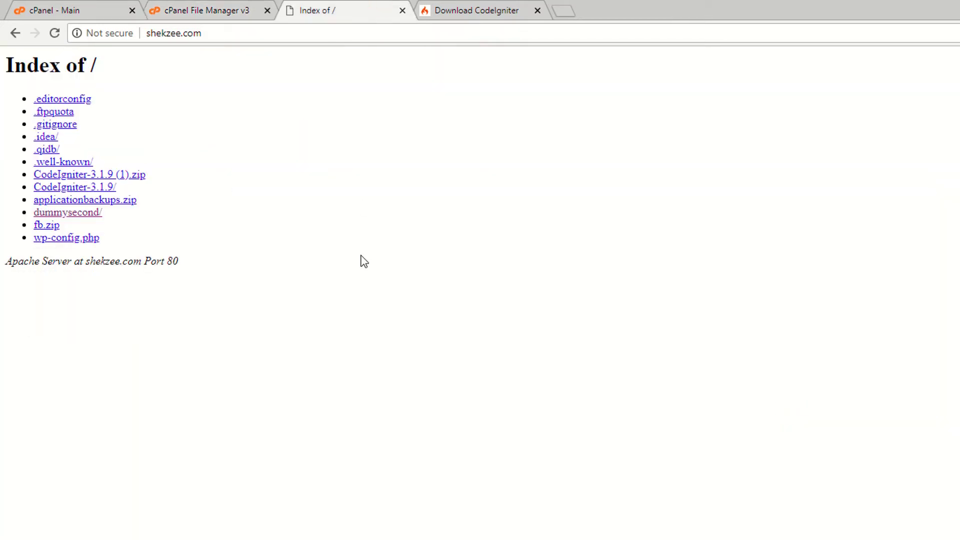
key("F5")
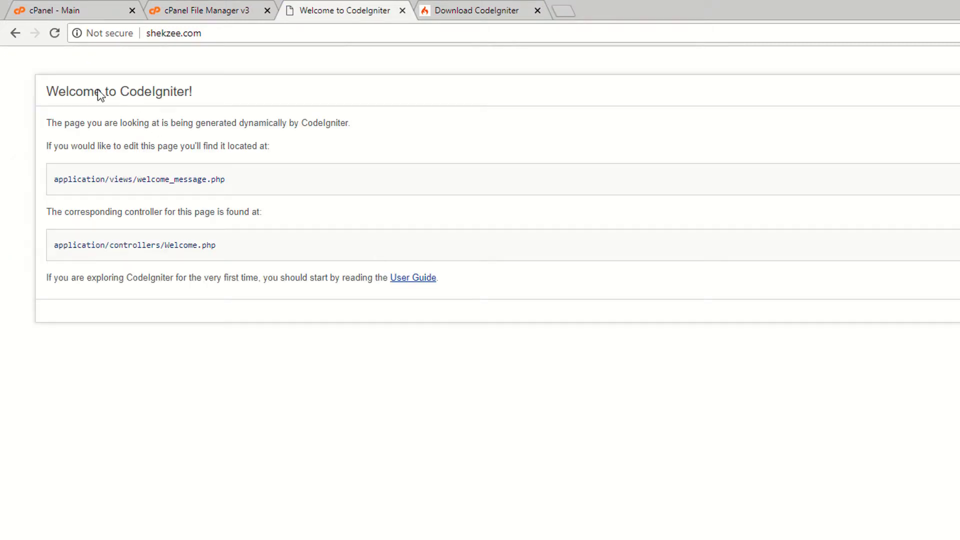
left_click_drag(20, 82, 502, 298)
left_click(207, 10)
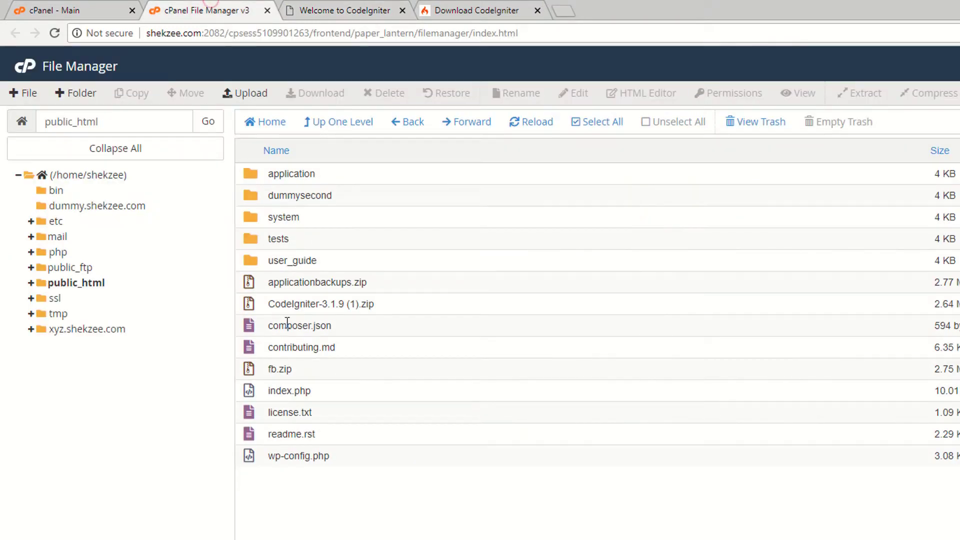
left_click(360, 10)
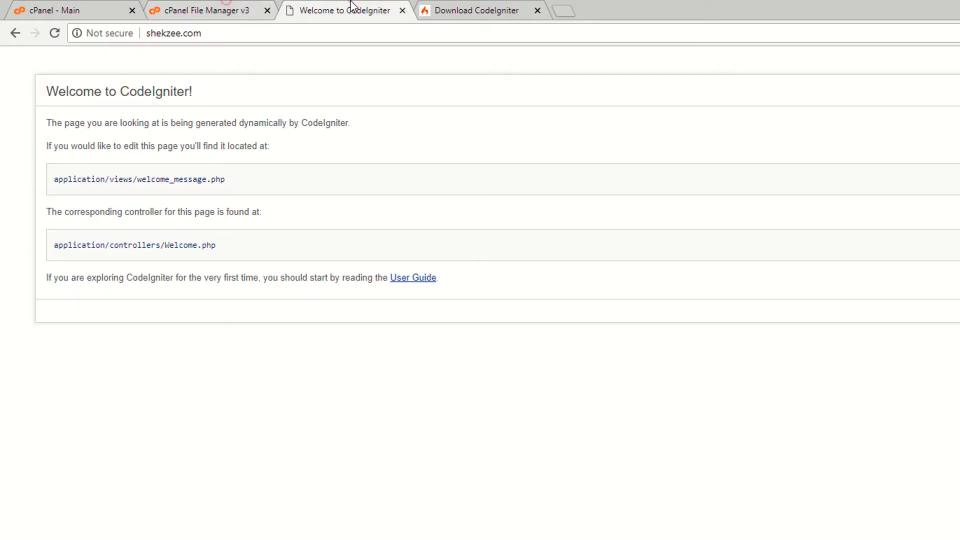
left_click(208, 8)
Refresh the public_html listing, then go from the cPanel main page to MySQL® Databases.
key("ctrl+l")
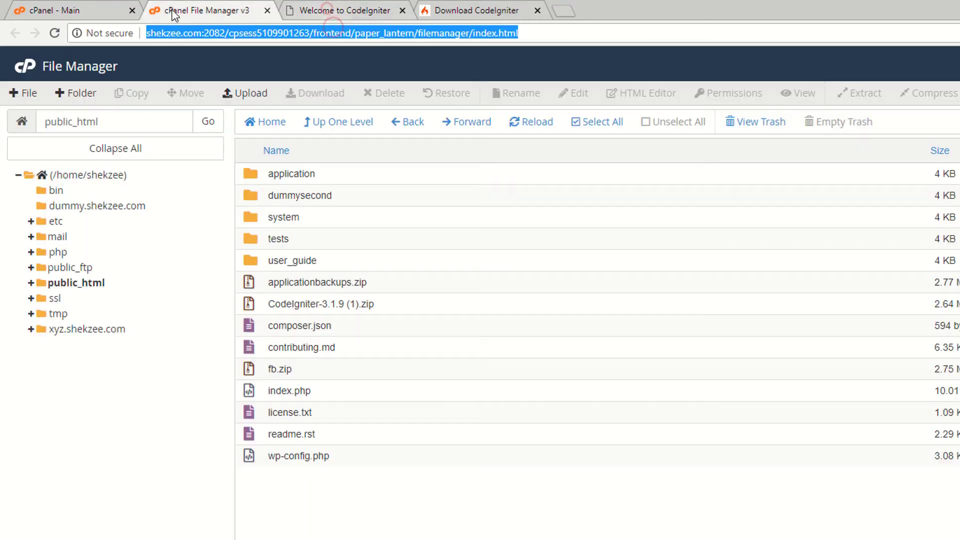
key("Return")
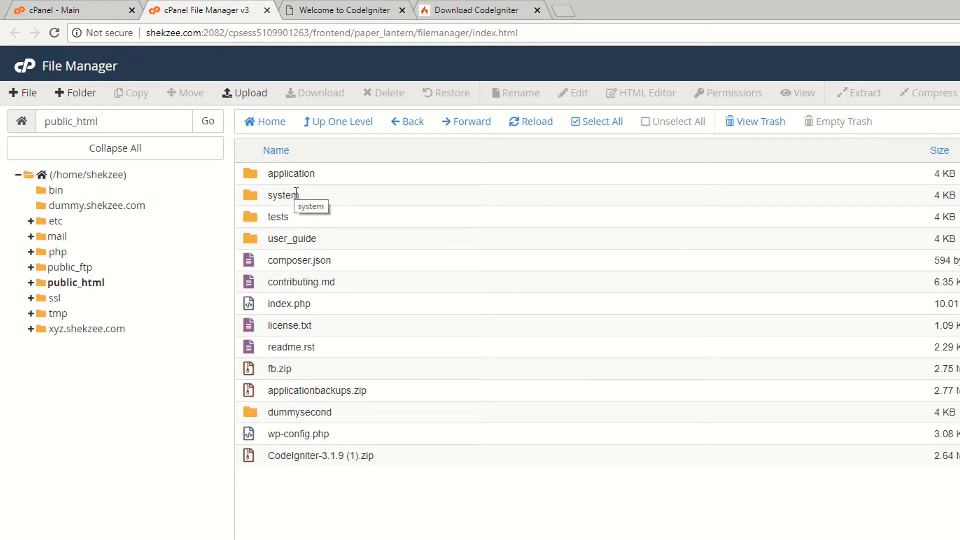
left_click(90, 7)
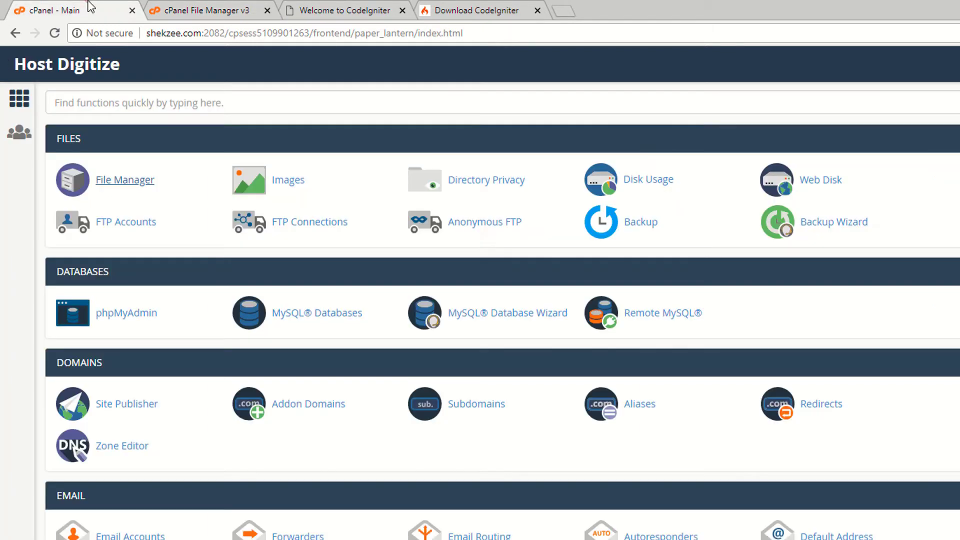
left_click(223, 7)
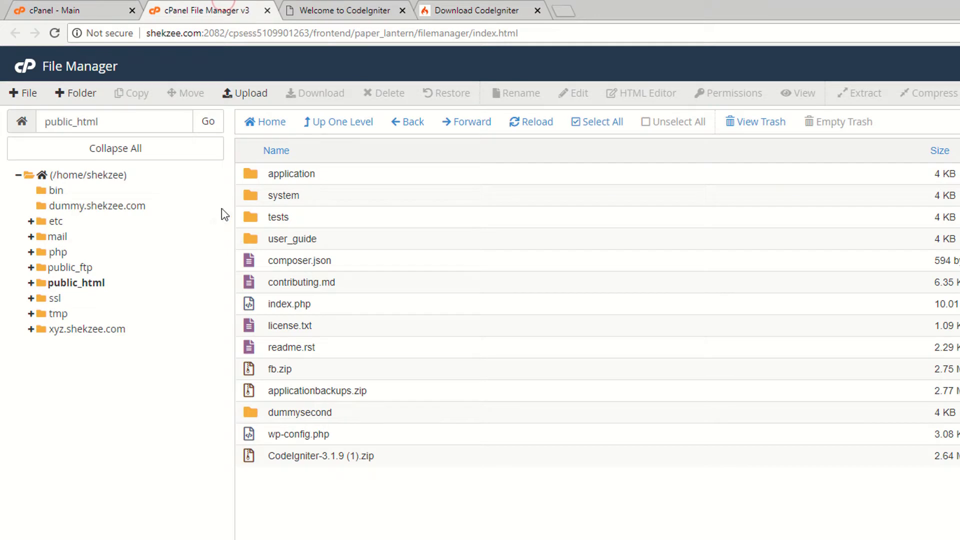
left_click(44, 7)
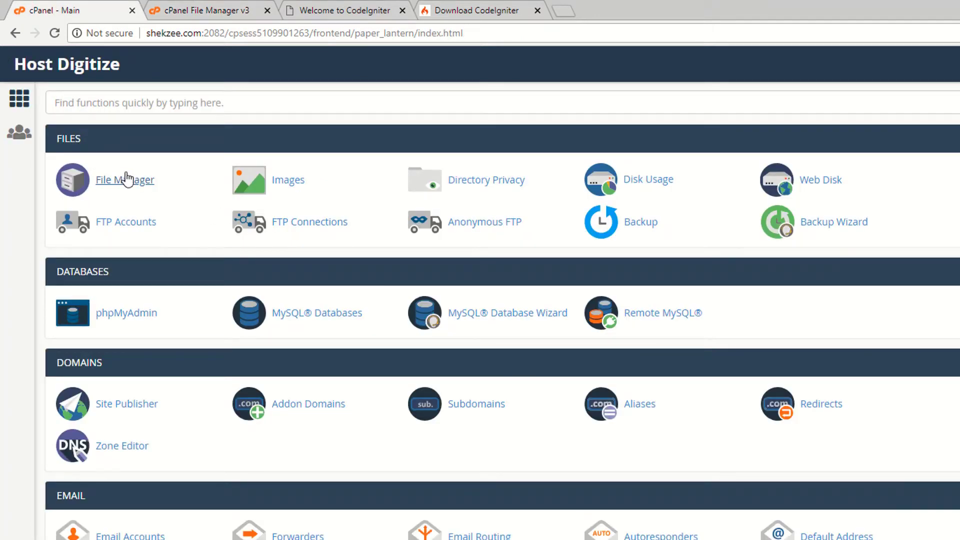
left_click(181, 7)
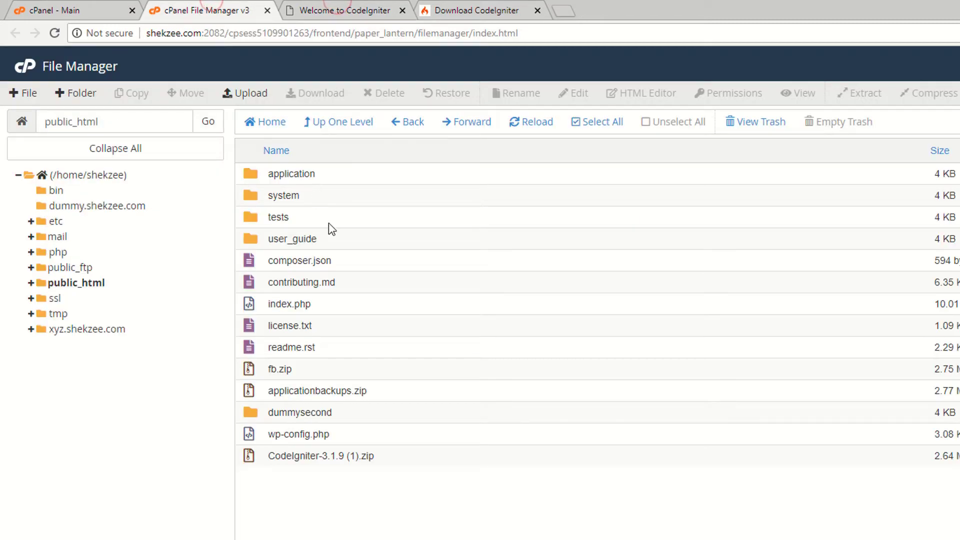
key("ctrl+shift+Tab")
scroll(232, 307, "down", 3)
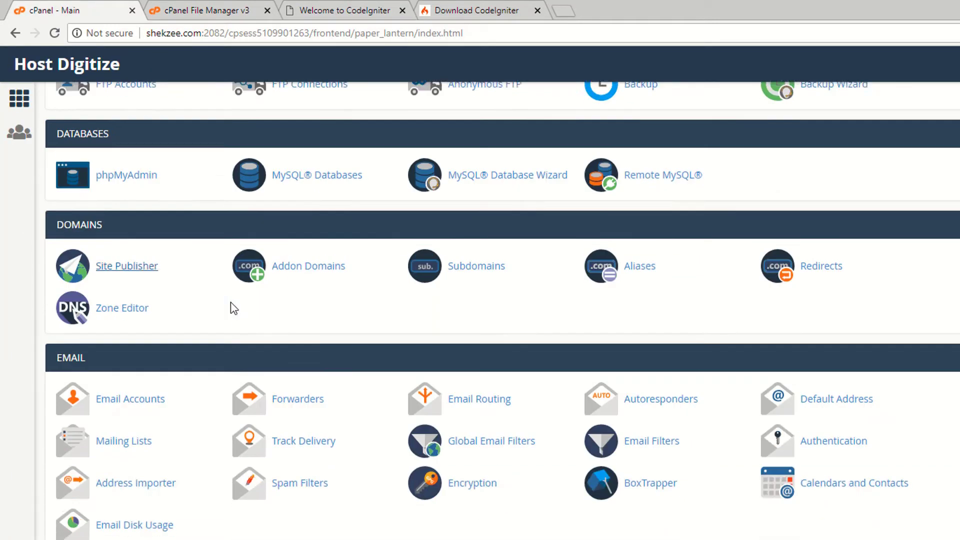
left_click(323, 173)
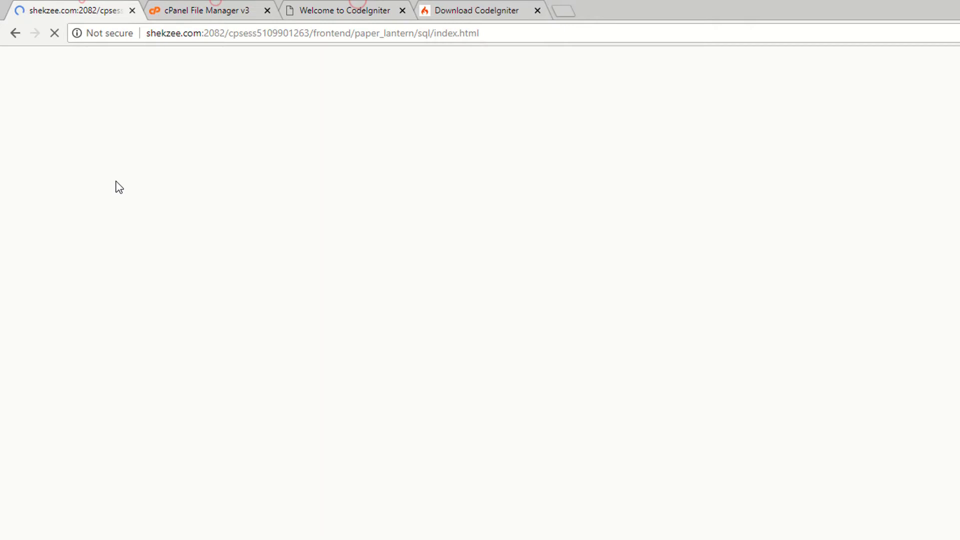
Create the database shekzee_ci by entering 'ci' as the new database name.
scroll(395, 283, "down", 1)
left_click(175, 250)
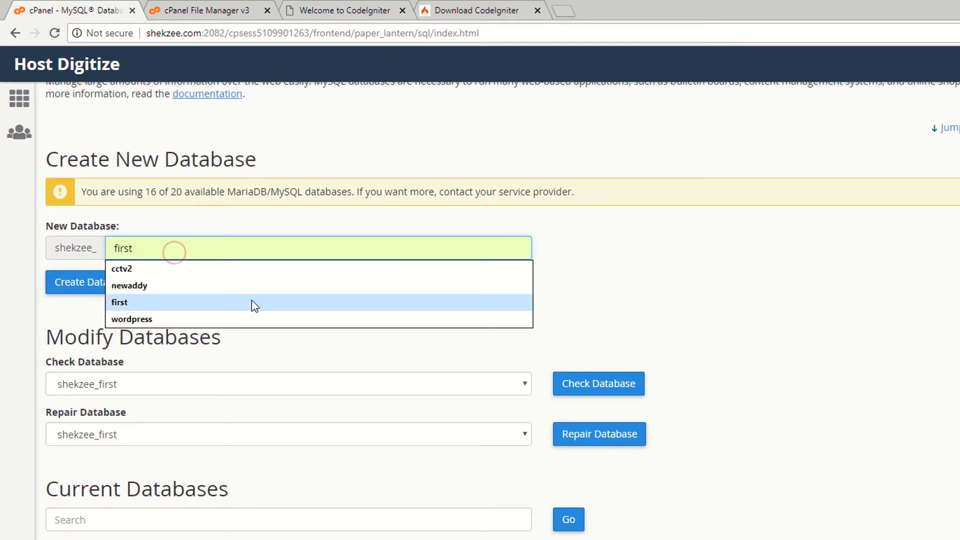
type("codeigniter")
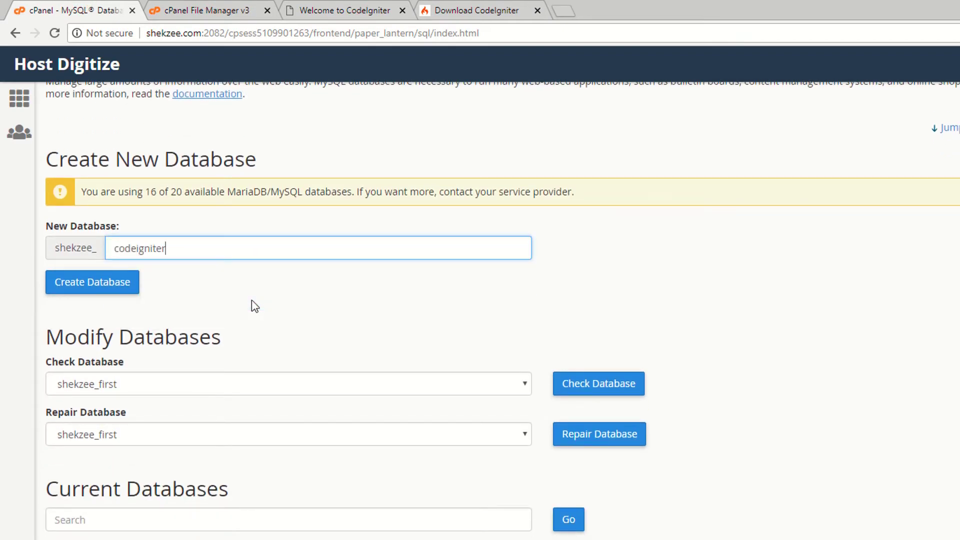
key("ctrl+a")
key("BackSpace")
type("ci")
left_click(690, 301)
left_click(82, 285)
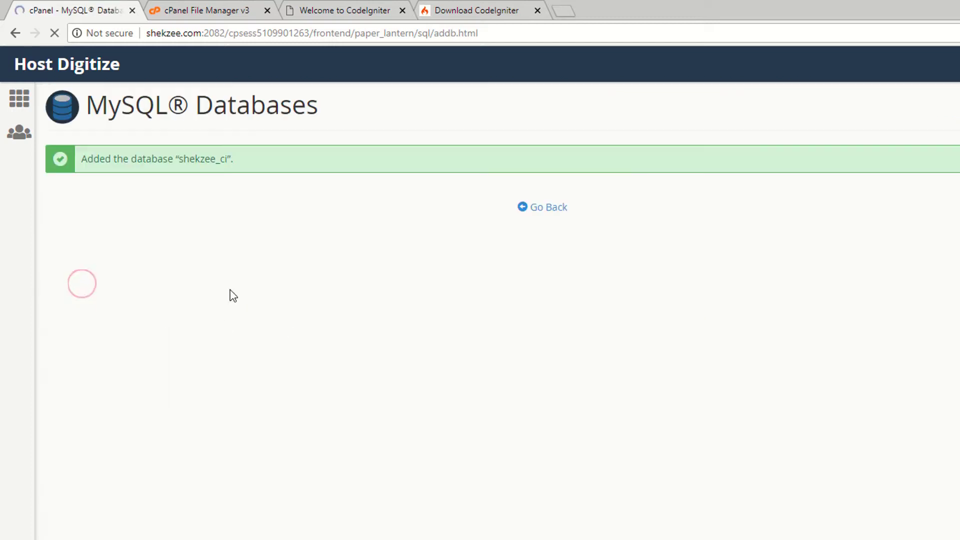
left_click(535, 207)
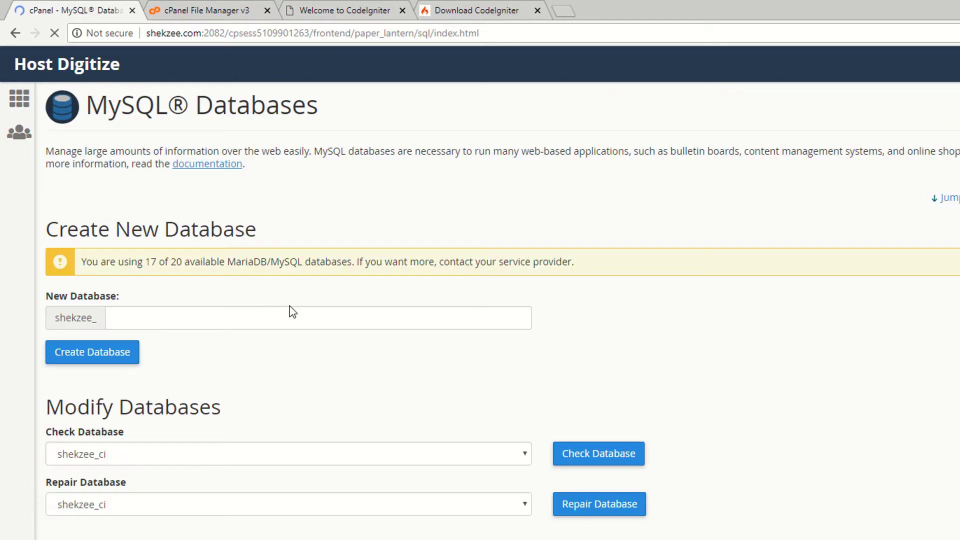
scroll(292, 310, "down", 7)
scroll(292, 310, "down", 15)
Add MySQL user shekzee_ci with username 'ci' and a password entered twice.
scroll(281, 305, "up", 8)
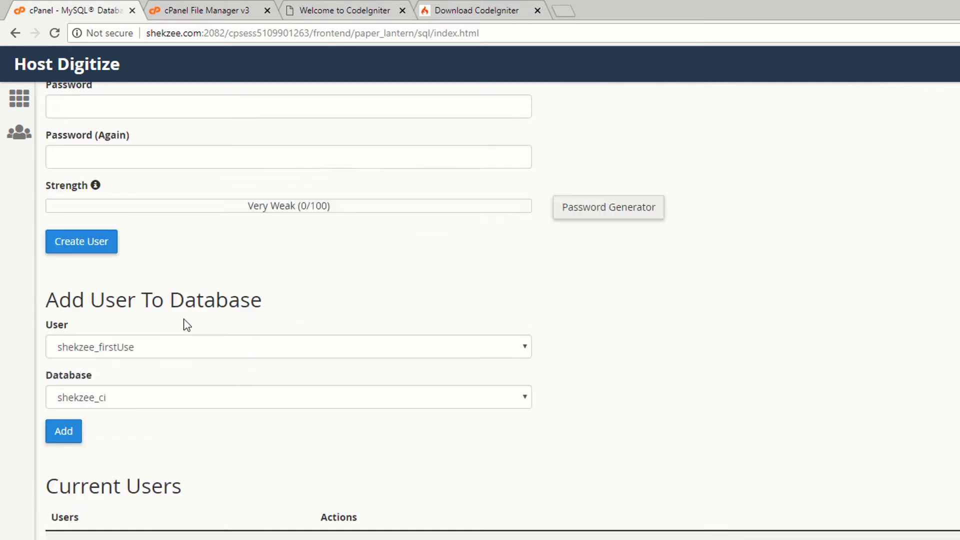
scroll(187, 325, "up", 1)
left_click(124, 386)
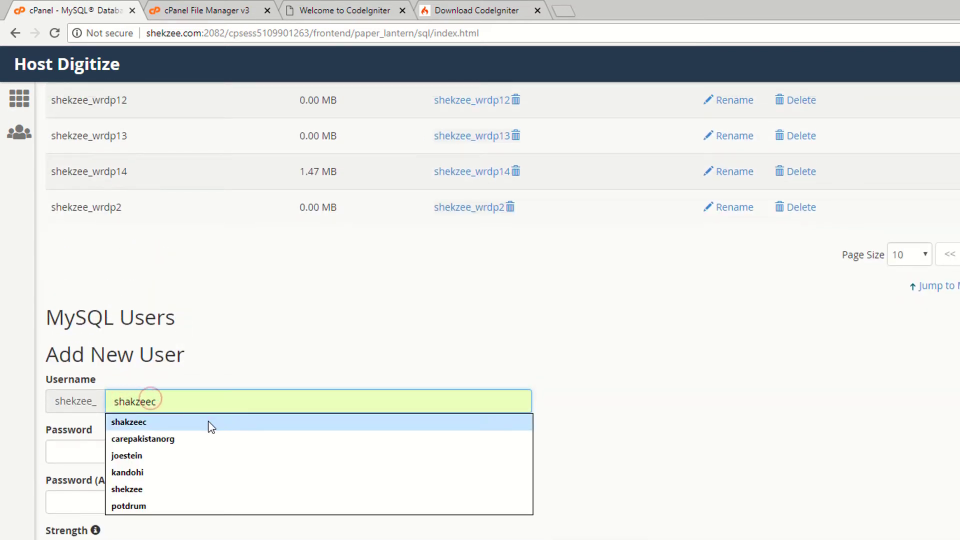
type("ci")
left_click(124, 446)
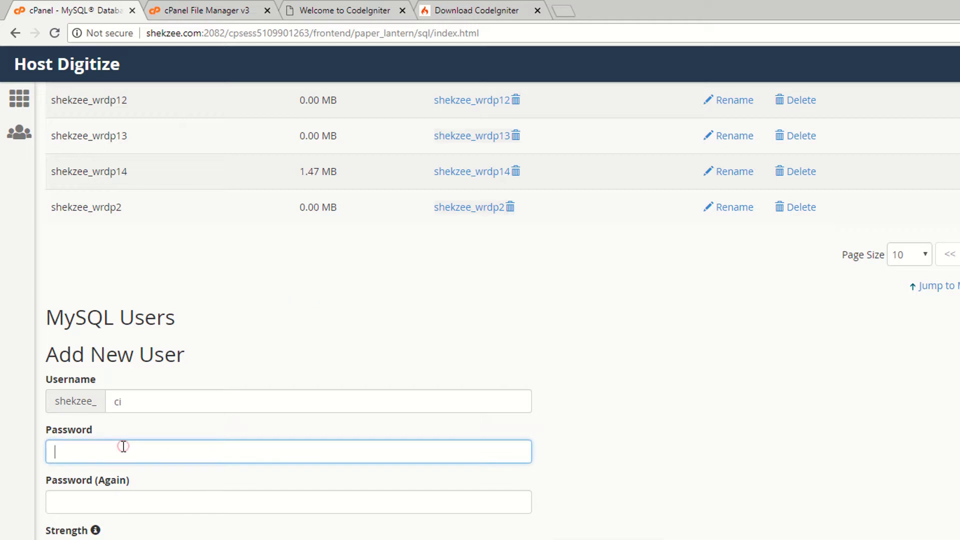
left_click(82, 497)
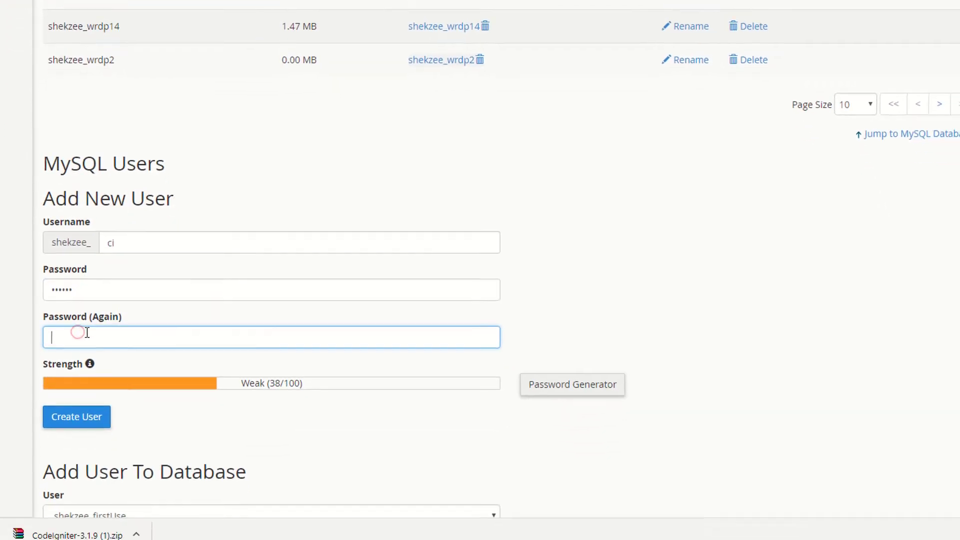
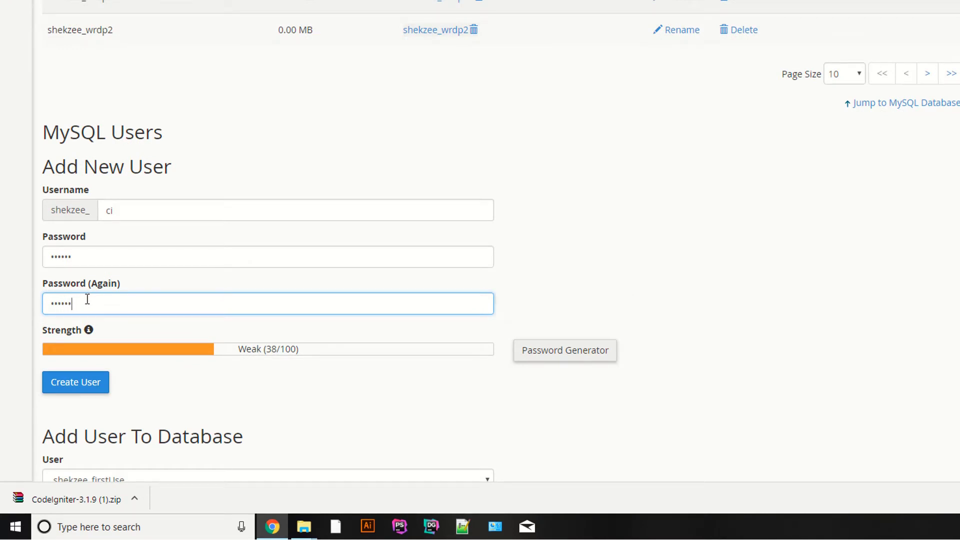
left_click(75, 381)
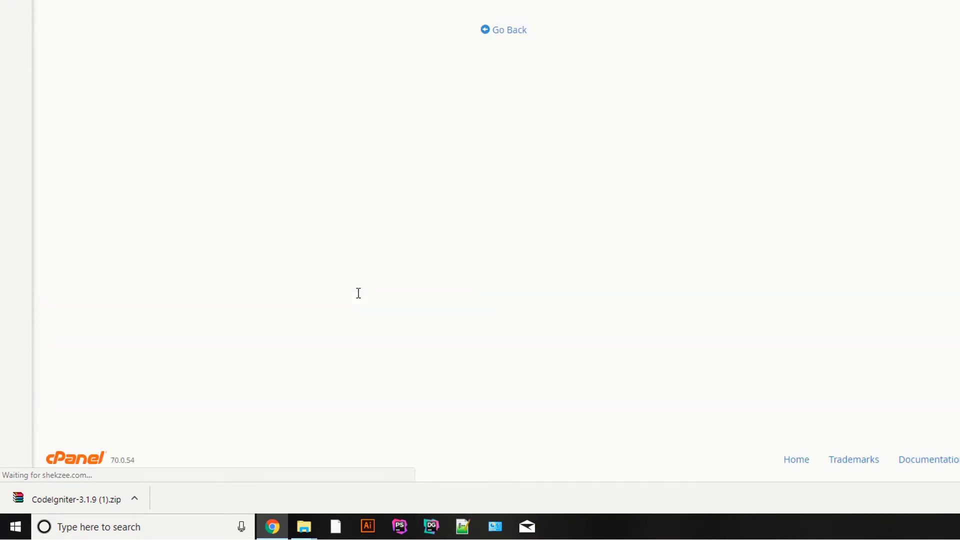
left_click(507, 25)
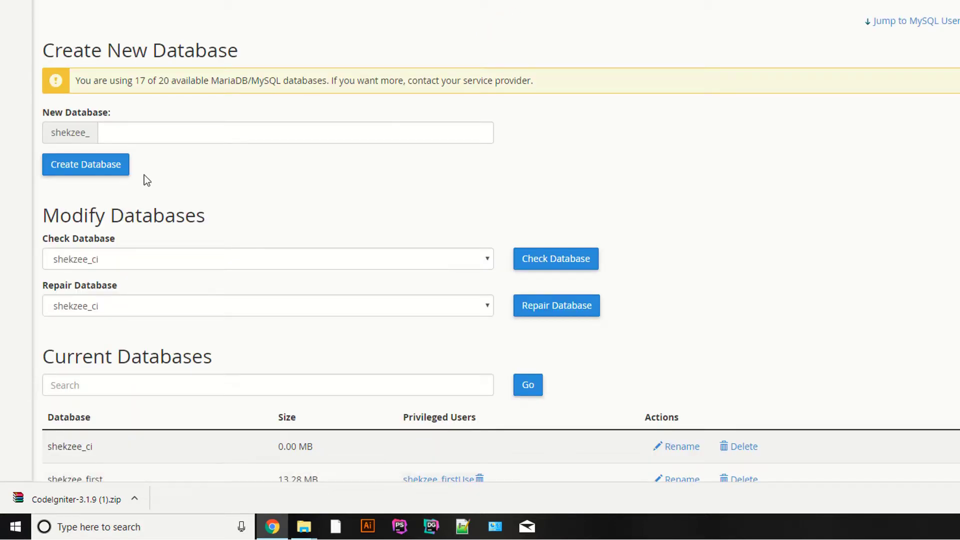
Under Add User To Database, choose user shekzee_ci and database shekzee_ci.
scroll(467, 193, "down", 3)
scroll(318, 152, "down", 20)
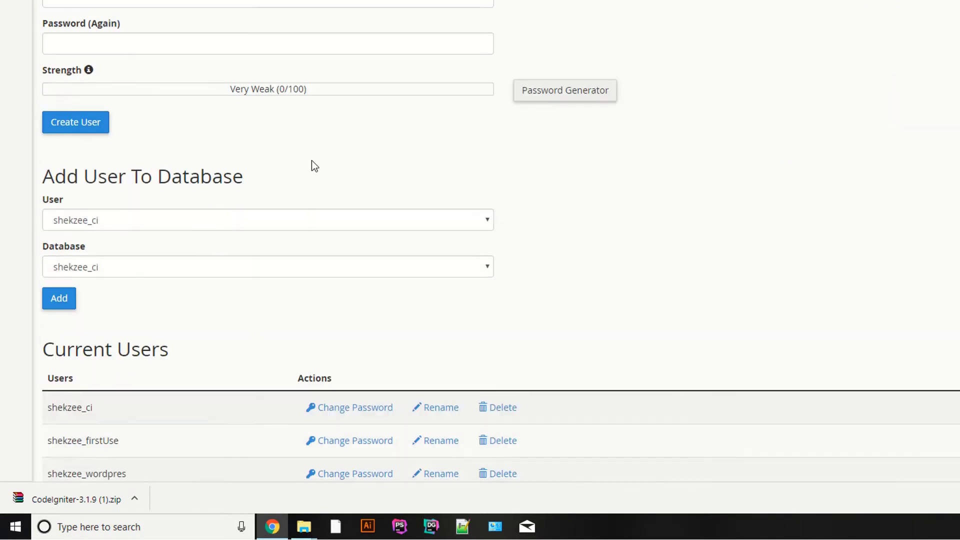
scroll(155, 152, "up", 3)
scroll(41, 112, "down", 6)
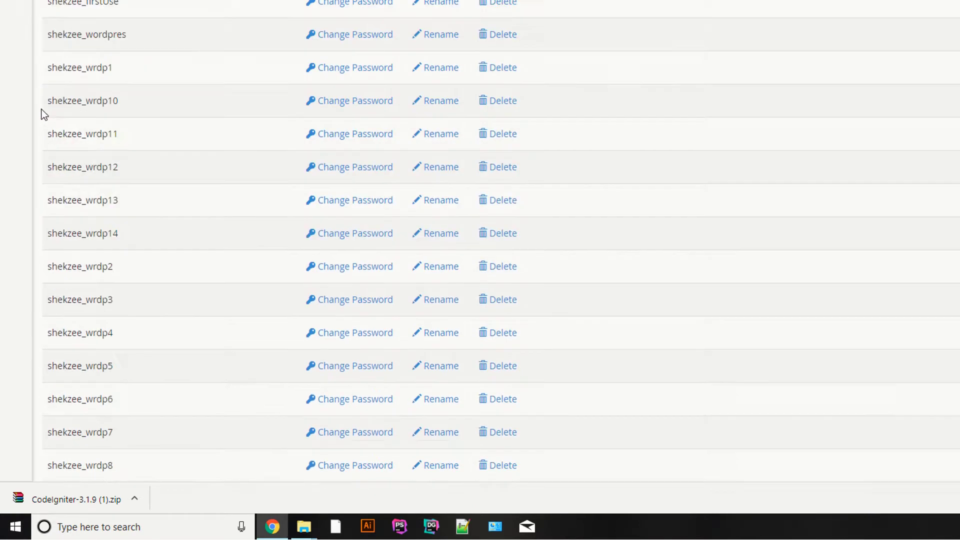
scroll(41, 114, "up", 4)
scroll(41, 114, "up", 7)
left_click_drag(53, 230, 232, 230)
left_click(377, 228)
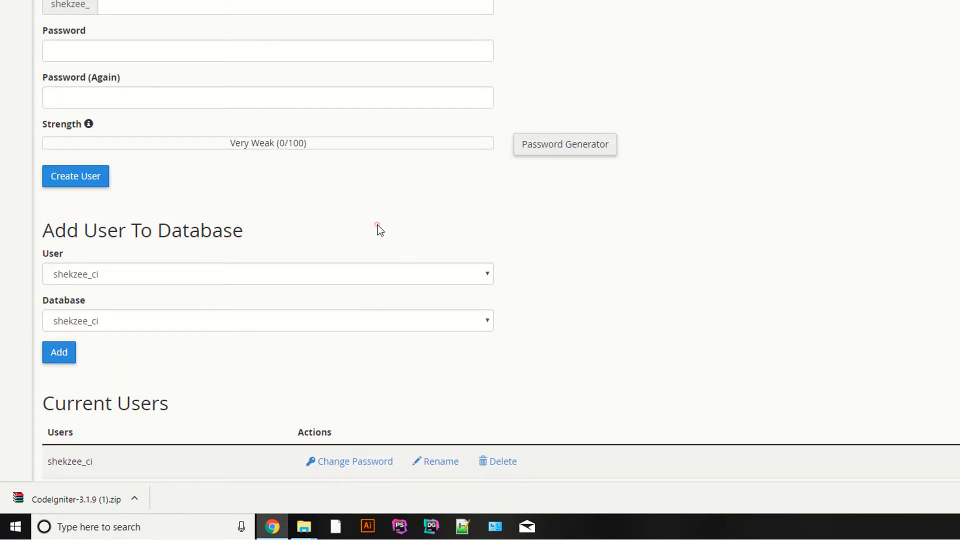
left_click(95, 278)
left_click(90, 295)
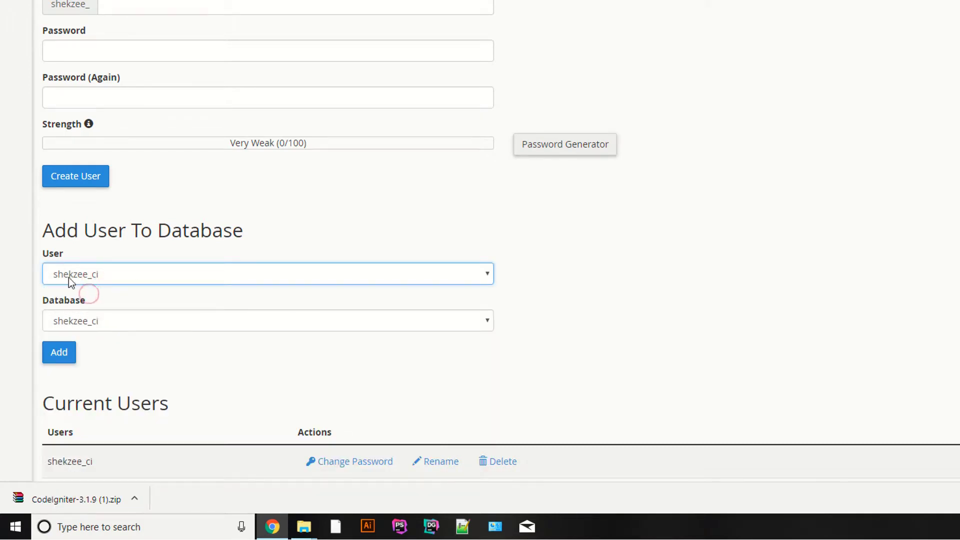
left_click(97, 328)
left_click(103, 97)
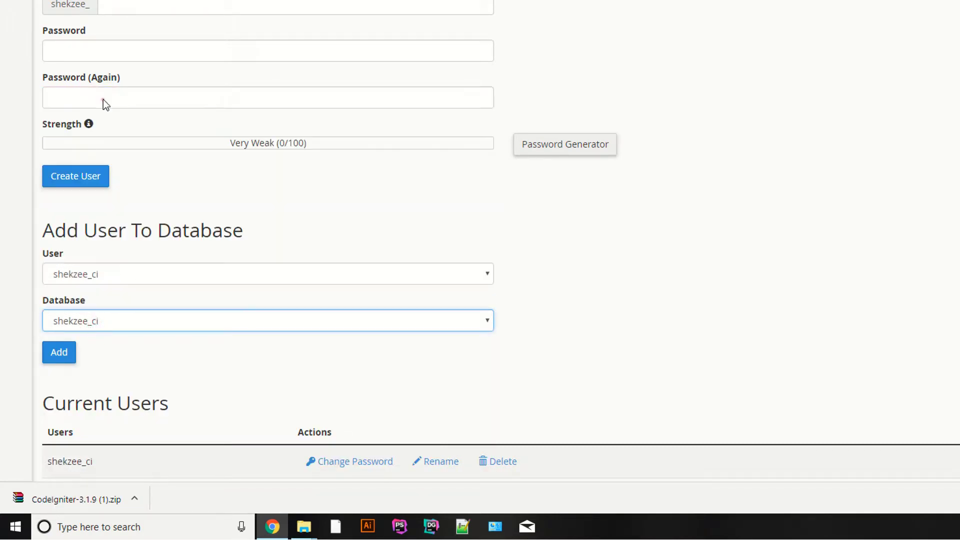
Add the user to the database with ALL PRIVILEGES and save the changes.
left_click(58, 352)
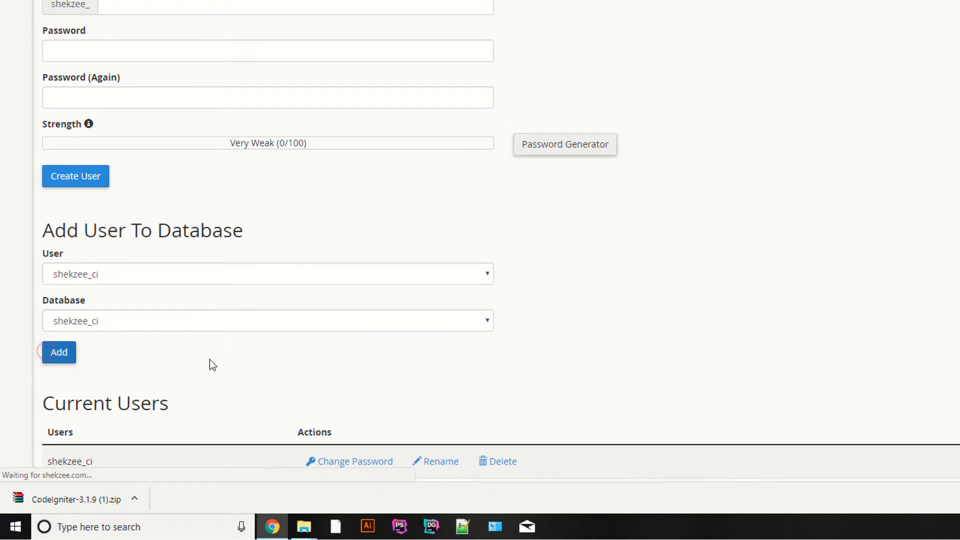
left_click(64, 56)
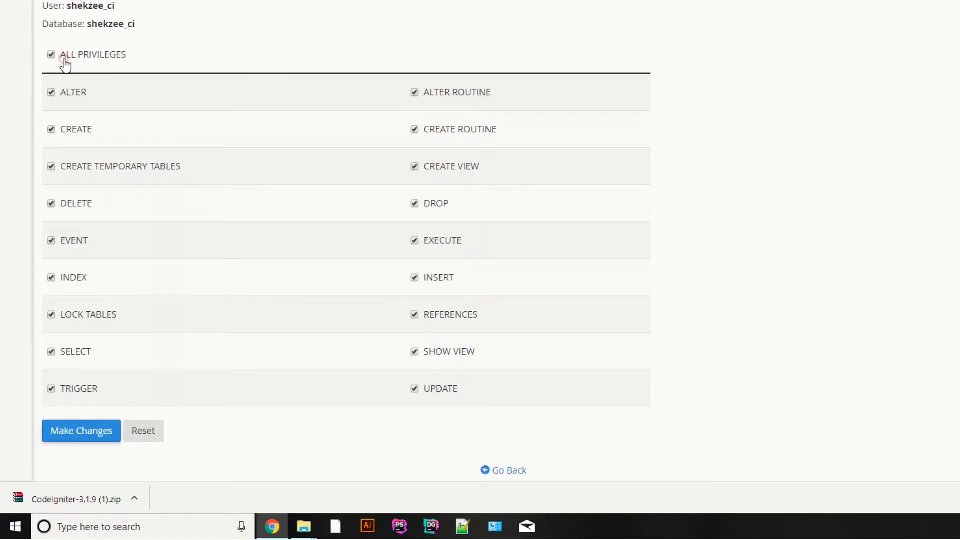
left_click(78, 435)
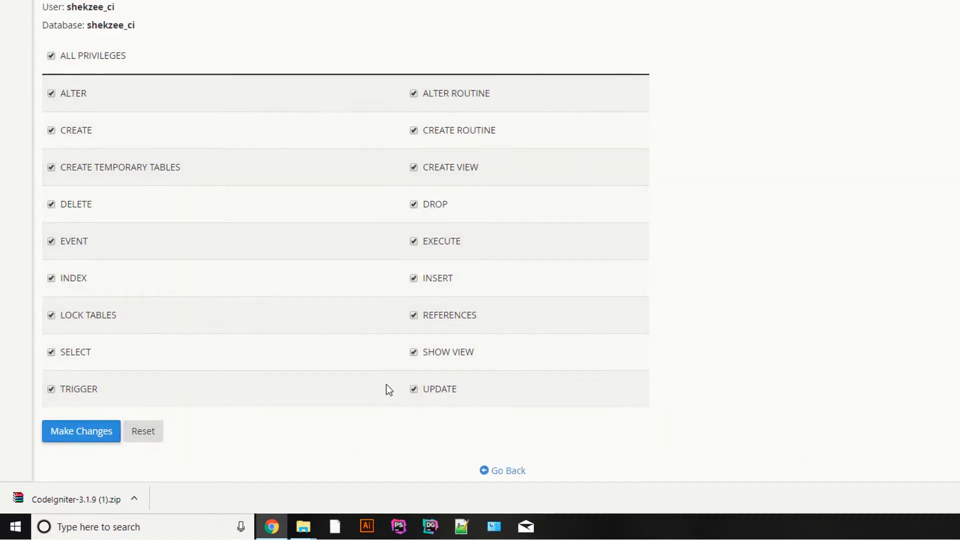
Revisit the MySQL Databases page to check the shekzee_ci database entry.
left_click(147, 7)
left_click(67, 4)
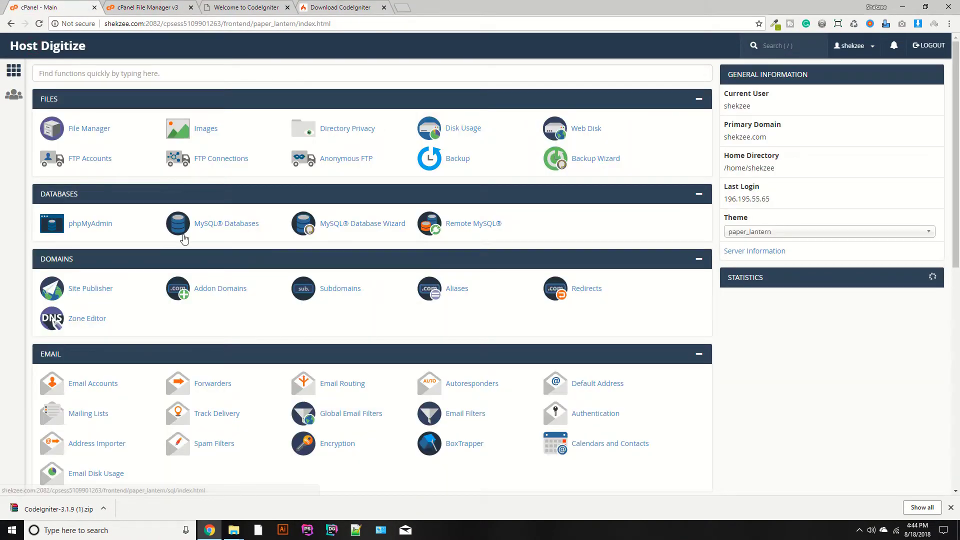
left_click(202, 223)
scroll(268, 249, "down", 5)
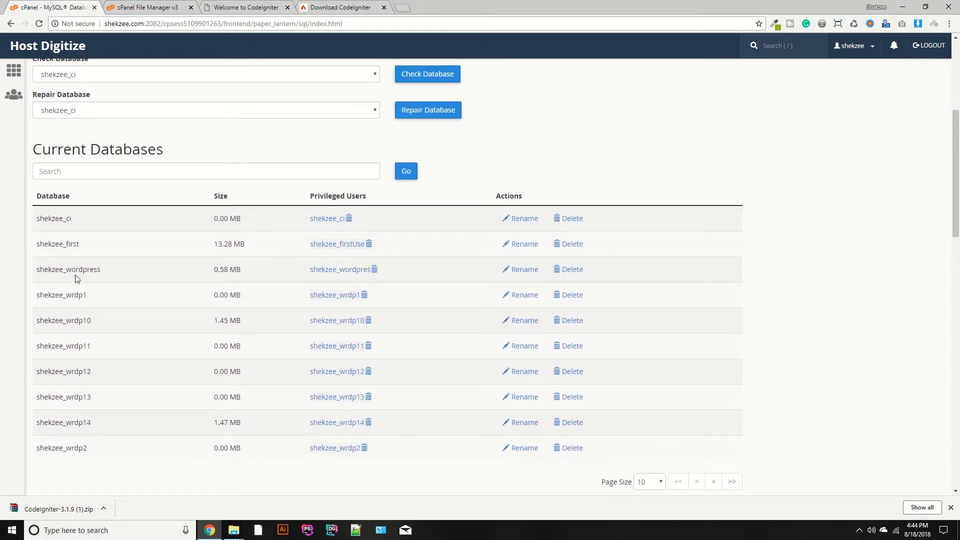
double_click(65, 228)
key("ctrl+c")
Check the welcome page, then open the application folder in File Manager.
left_click(168, 6)
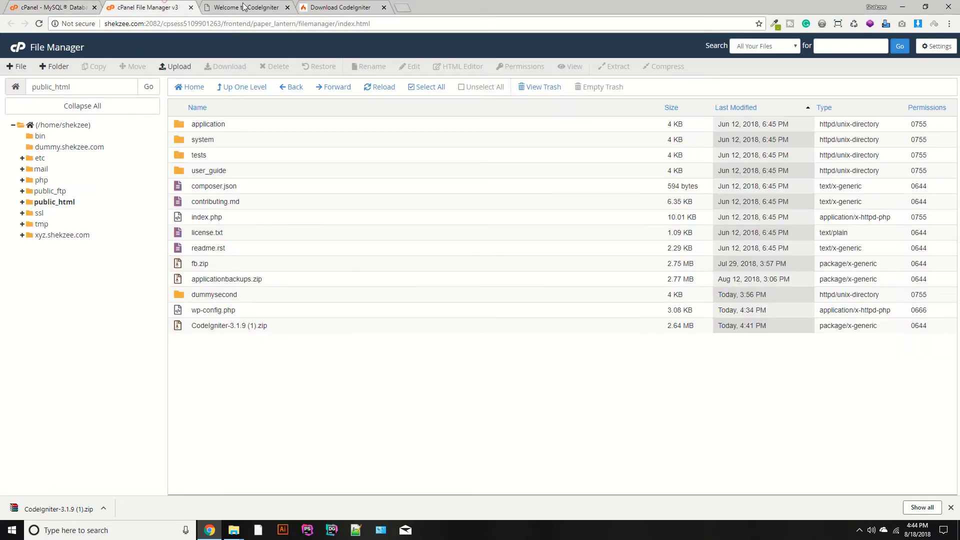
left_click(245, 6)
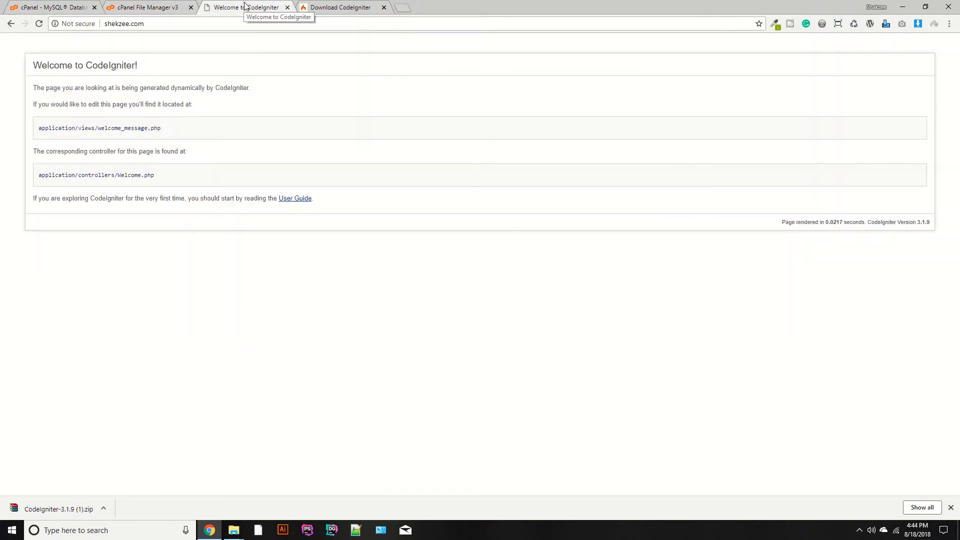
left_click(138, 7)
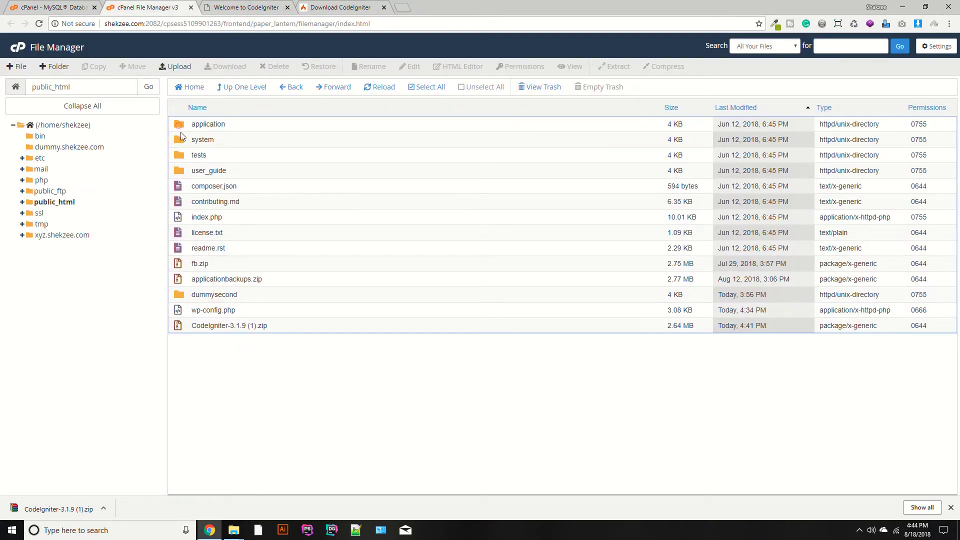
double_click(180, 128)
Open config/database.php in the File Manager code editor.
double_click(250, 192)
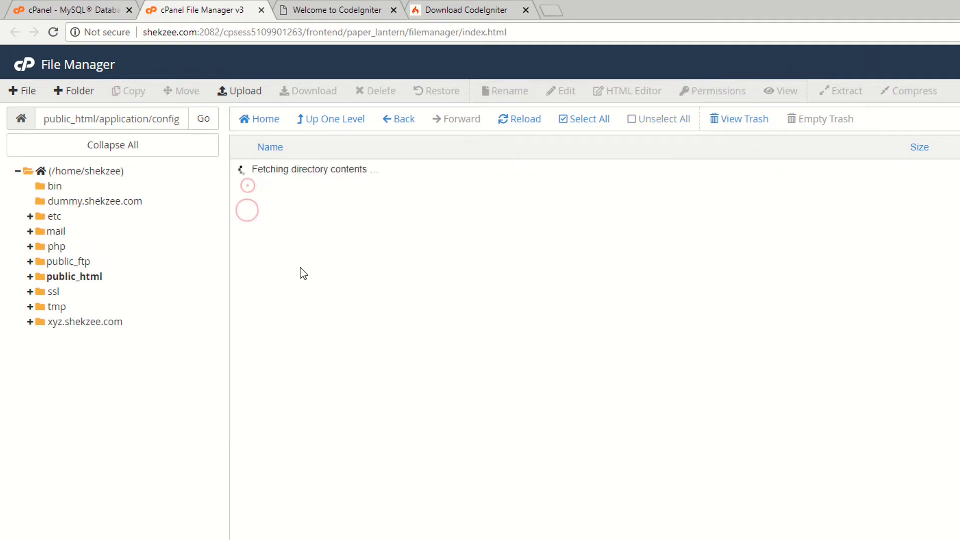
left_click(243, 233)
right_click(245, 231)
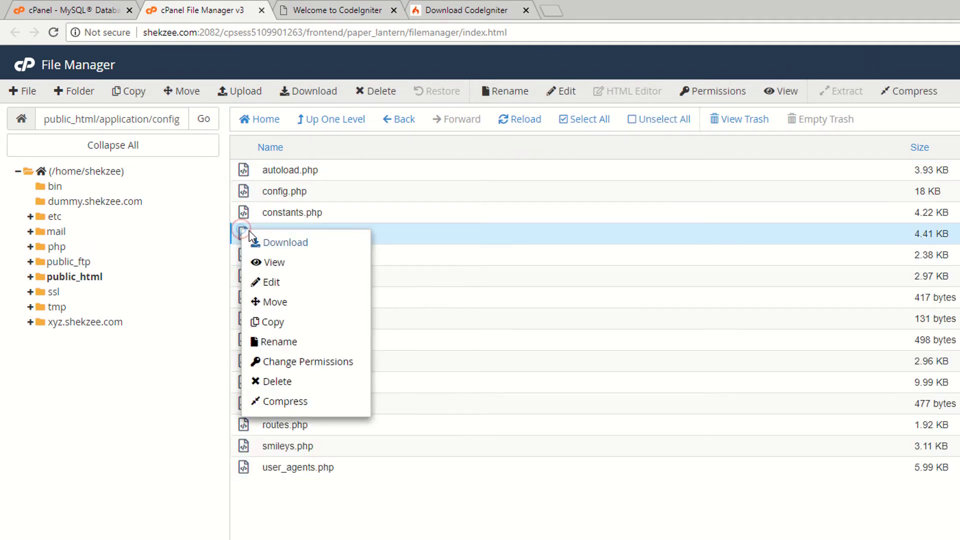
left_click(260, 278)
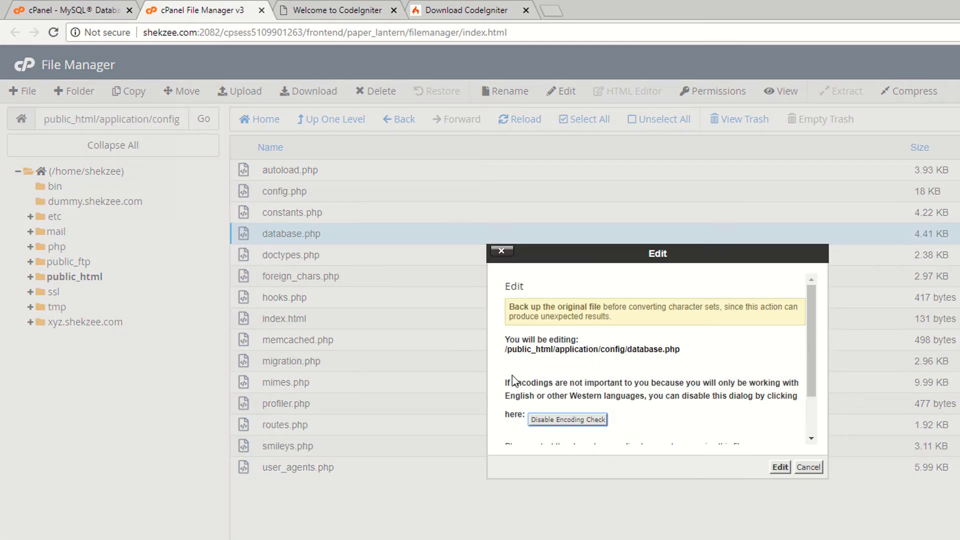
left_click(780, 467)
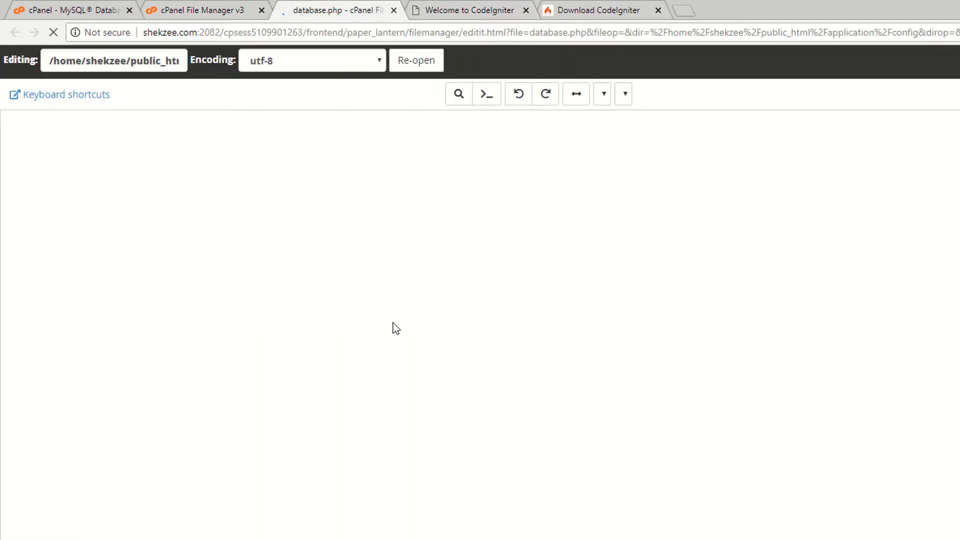
Set both the username and database values to shekzee_ci.
scroll(321, 386, "up", 5, "ctrl")
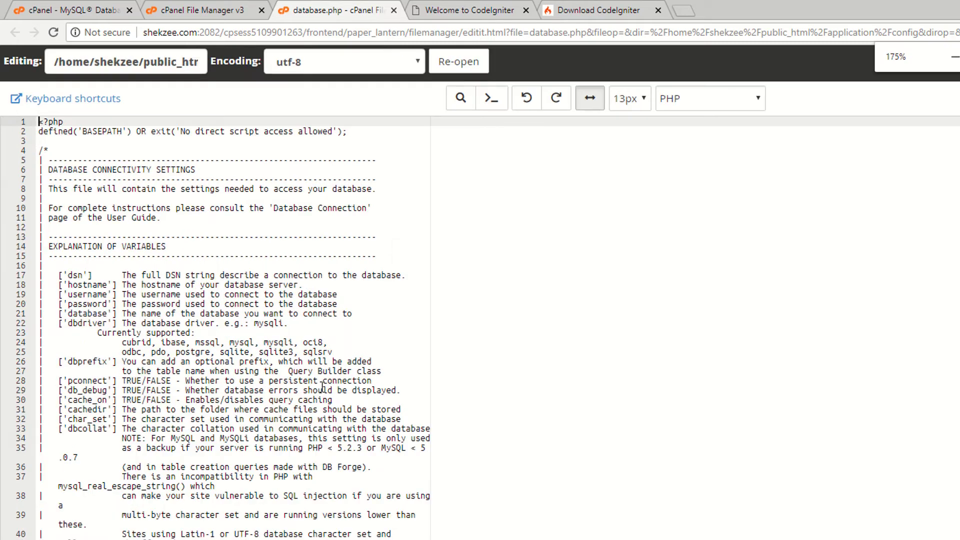
scroll(343, 384, "down", 10)
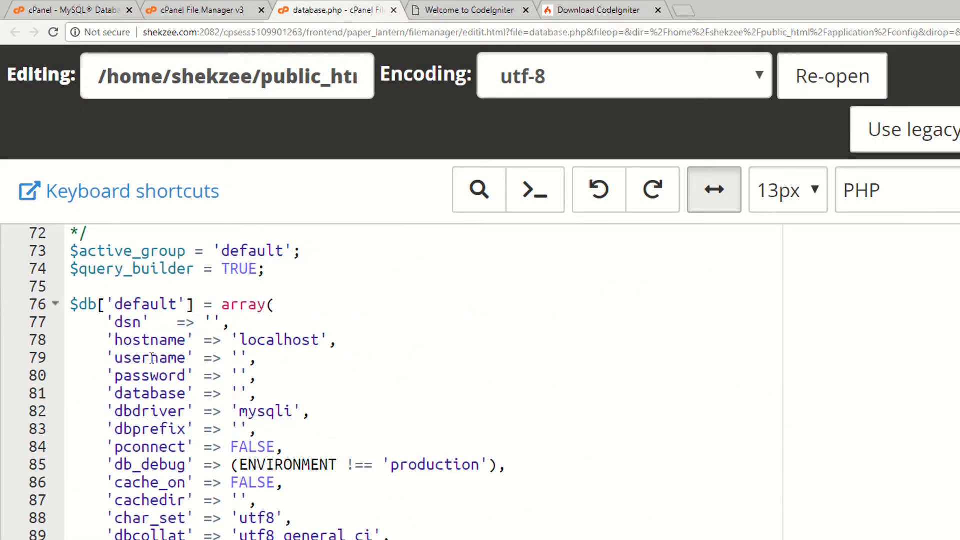
double_click(152, 358)
left_click(238, 357)
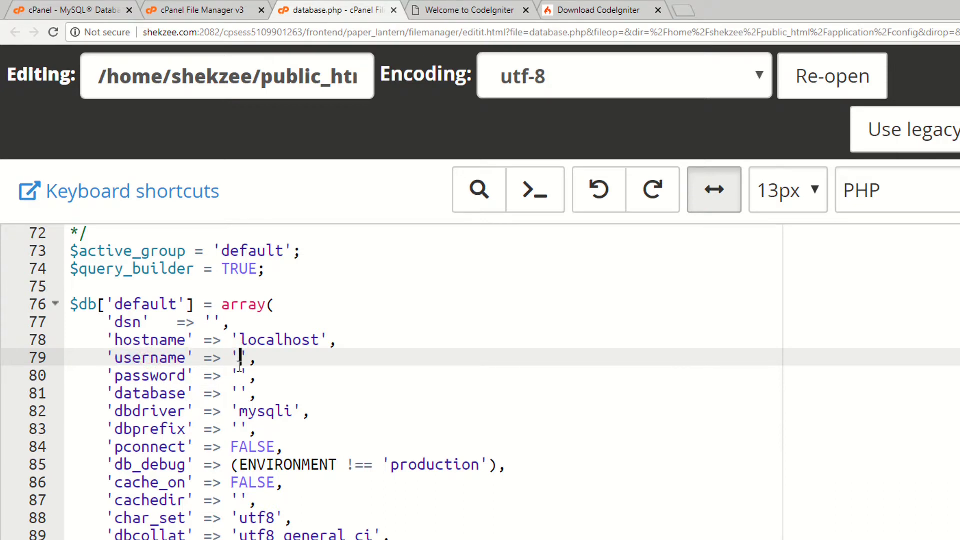
type("shekzee_ci")
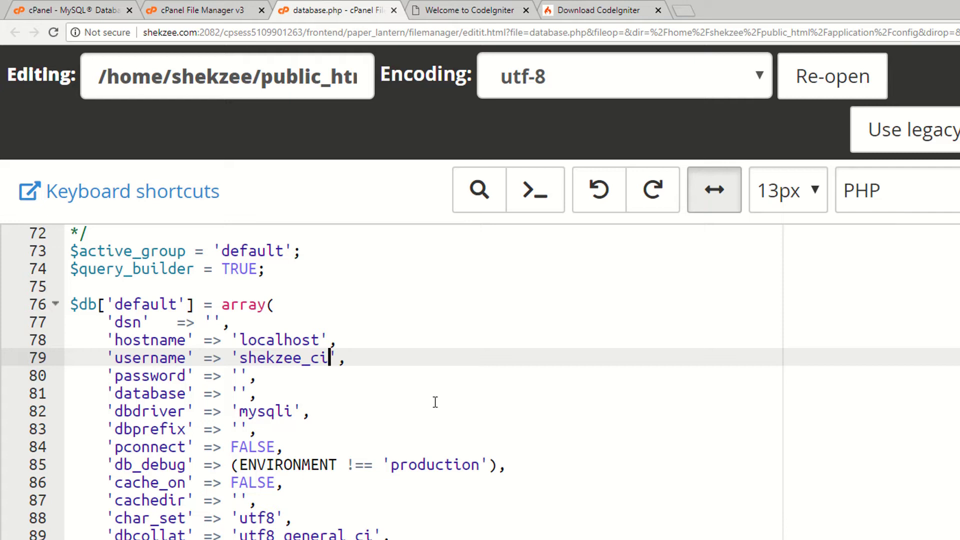
left_click(239, 393)
key("ctrl+v")
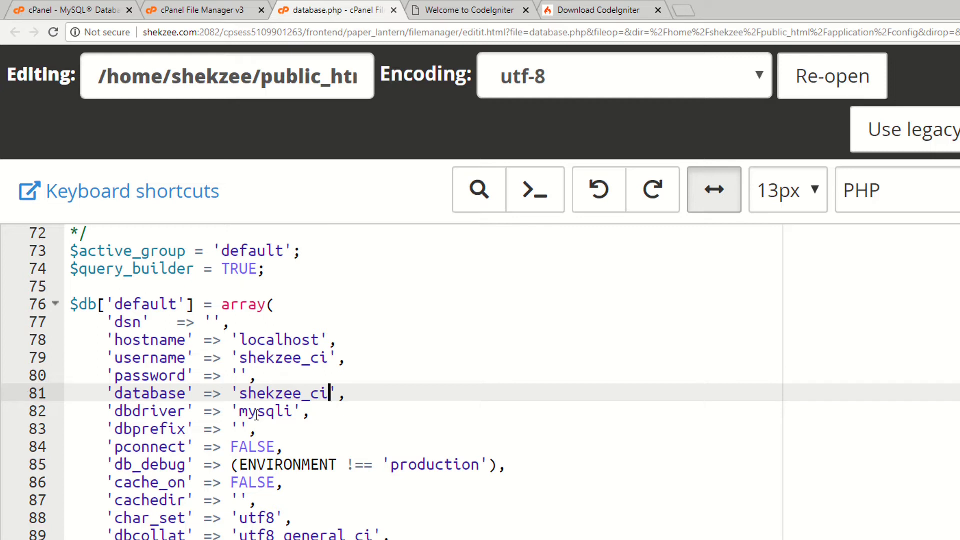
Fill in the database user's password and save database.php.
left_click(240, 375)
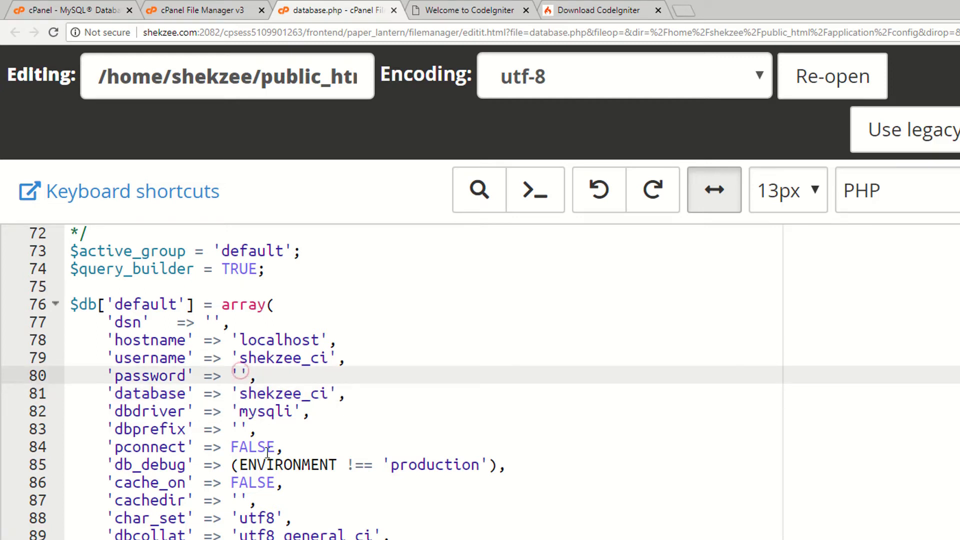
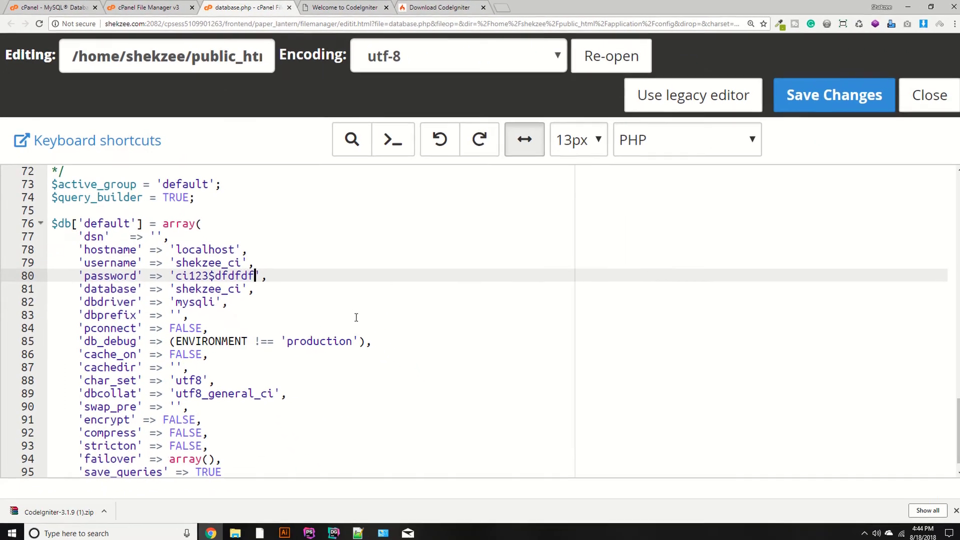
left_click(829, 95)
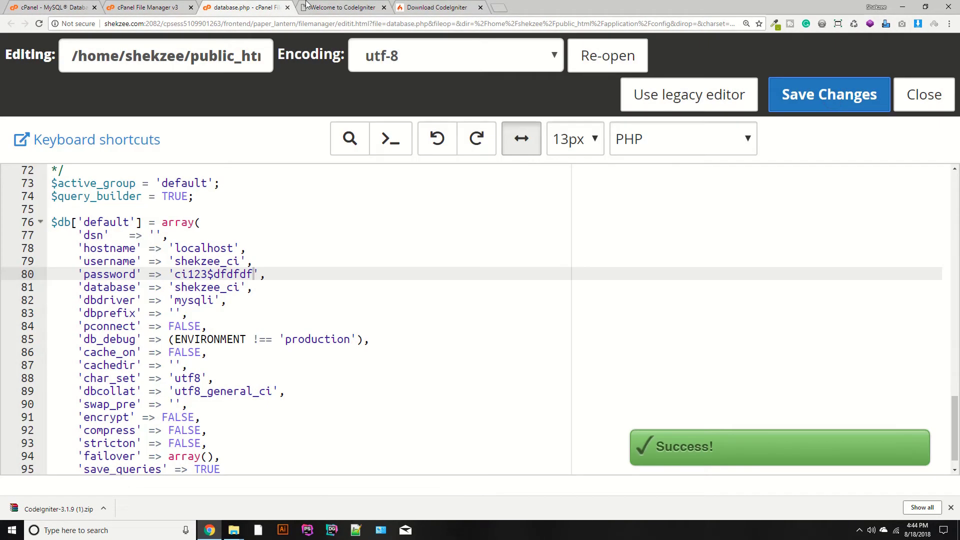
Reload the site to test the settings, then return to the config folder list.
key("ctrl+Tab")
key("F5")
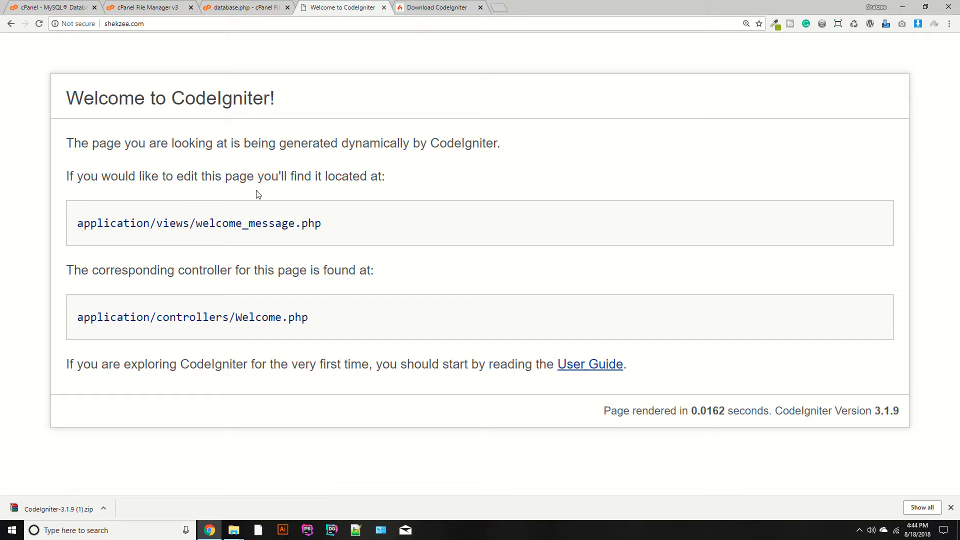
left_click(262, 7)
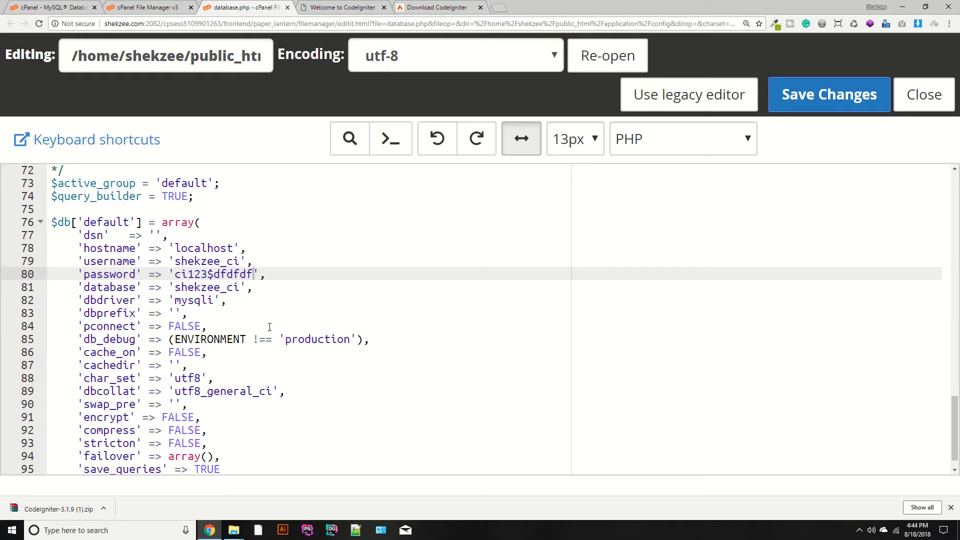
left_click(148, 7)
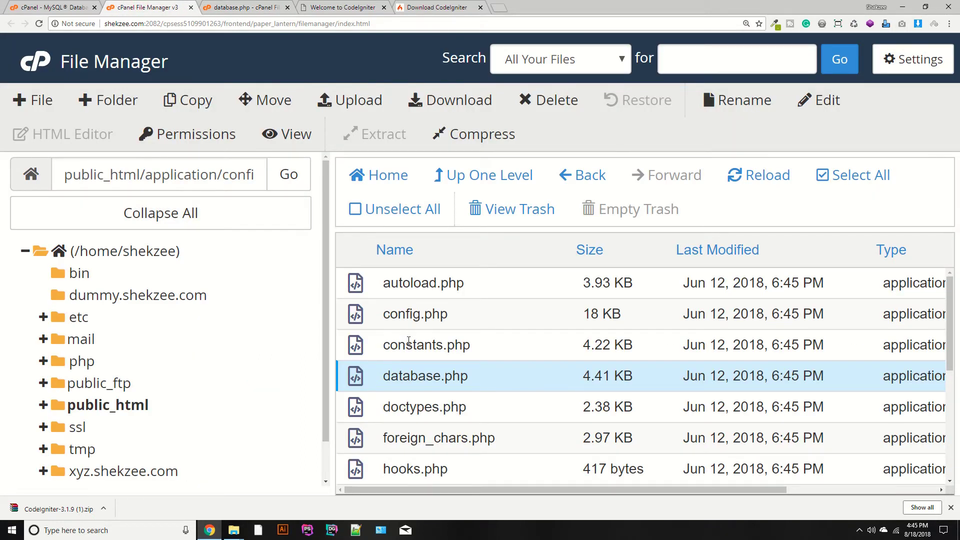
Open autoload.php in the code editor.
right_click(359, 277)
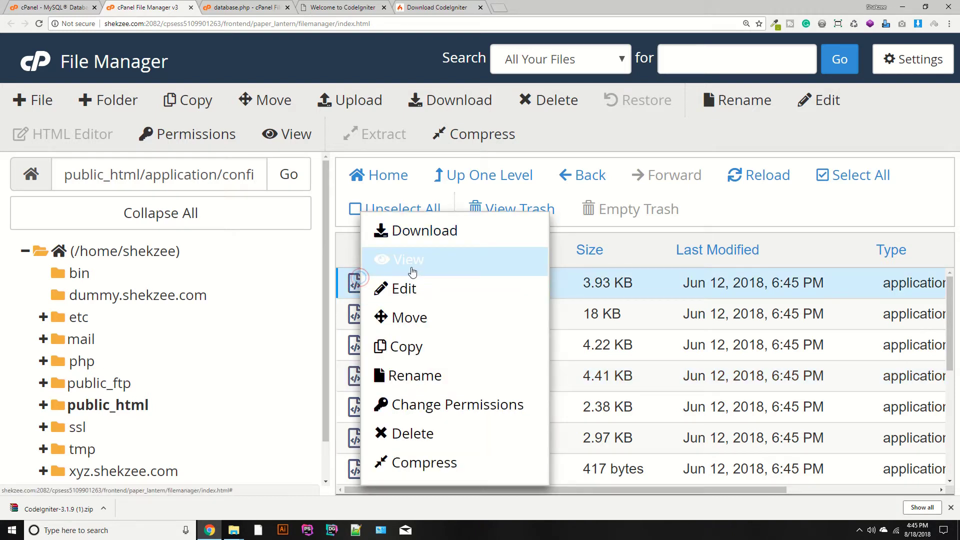
left_click(403, 290)
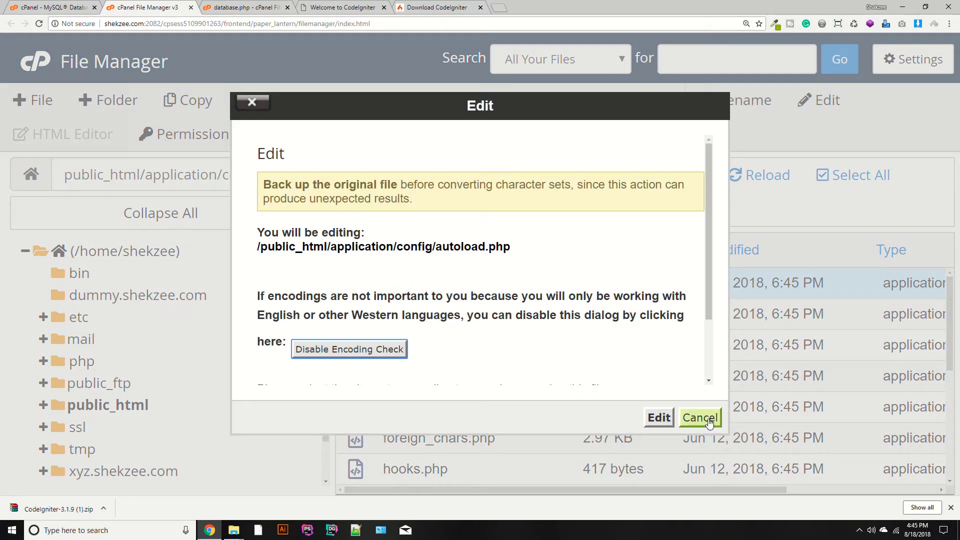
left_click(709, 420)
key("ctrl+0")
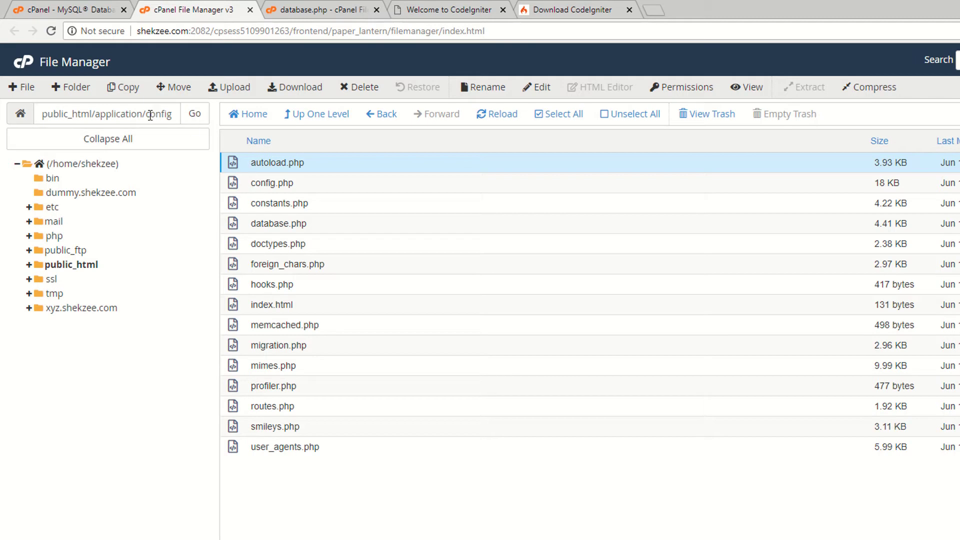
right_click(238, 166)
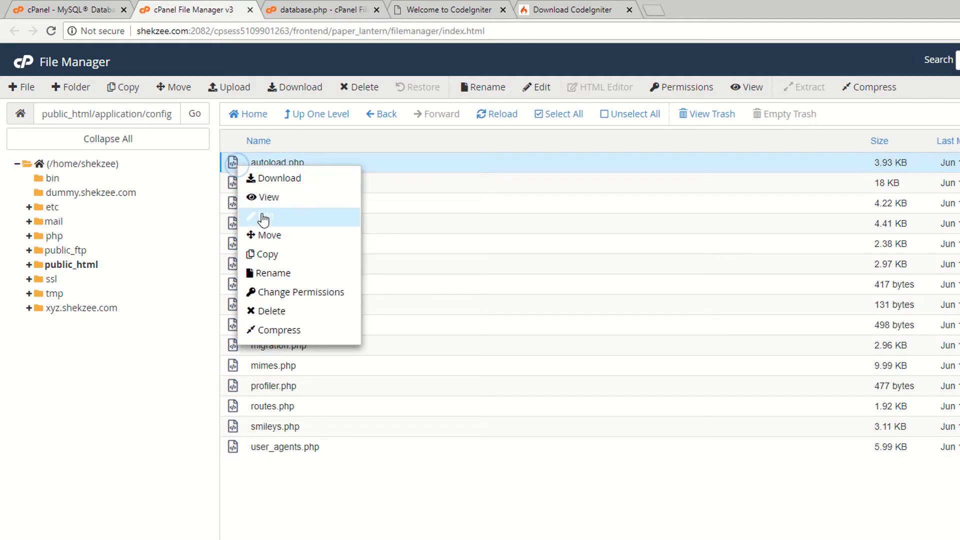
left_click(261, 216)
left_click(745, 447)
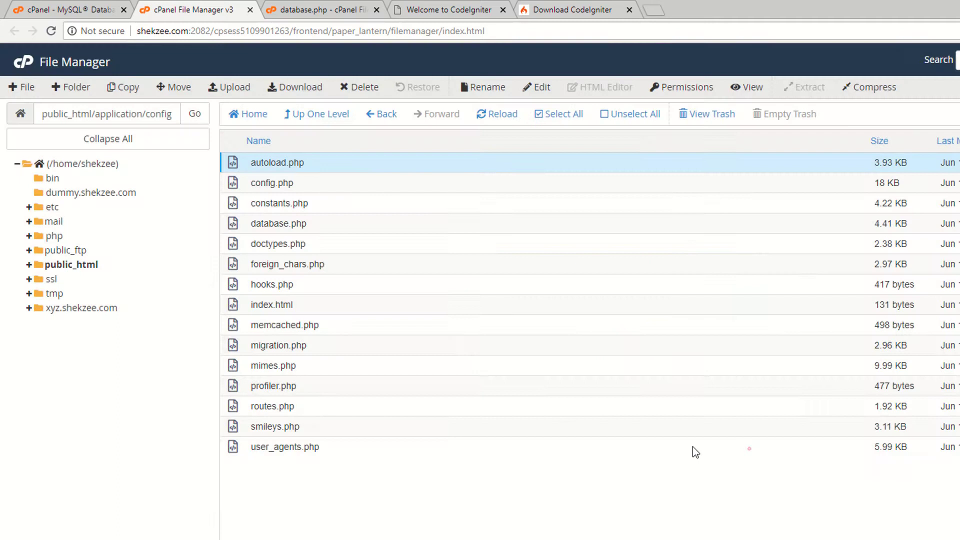
Set the autoload libraries array on line 61 to array('database') and save.
scroll(461, 340, "down", 3)
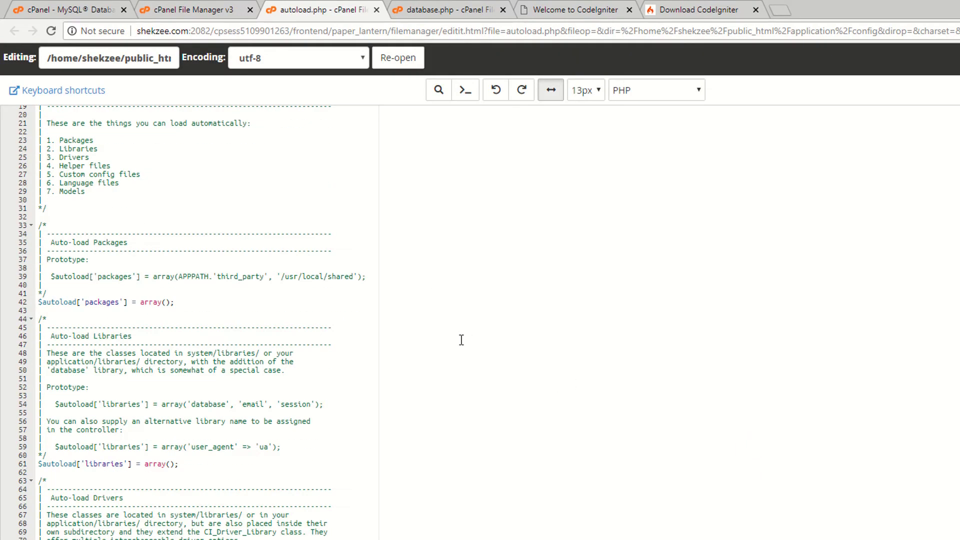
key("ctrl+plus")
key("ctrl+plus")
key("ctrl+plus")
scroll(311, 380, "down", 4)
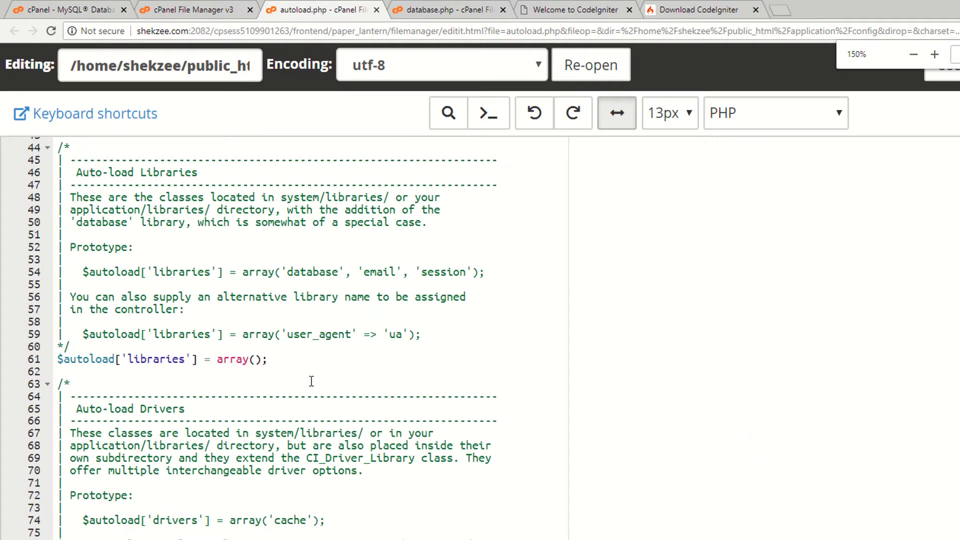
double_click(304, 272)
key("ctrl+c")
left_click(256, 359)
type("''")
key("ctrl+v")
key("ctrl+s")
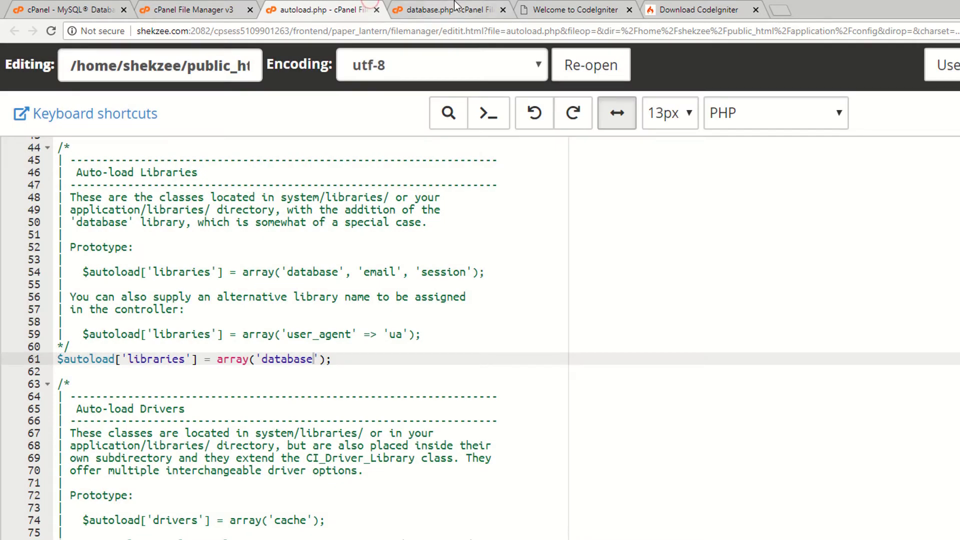
Save database.php and check the site, which shows an 'Unable to connect' database error.
left_click(456, 6)
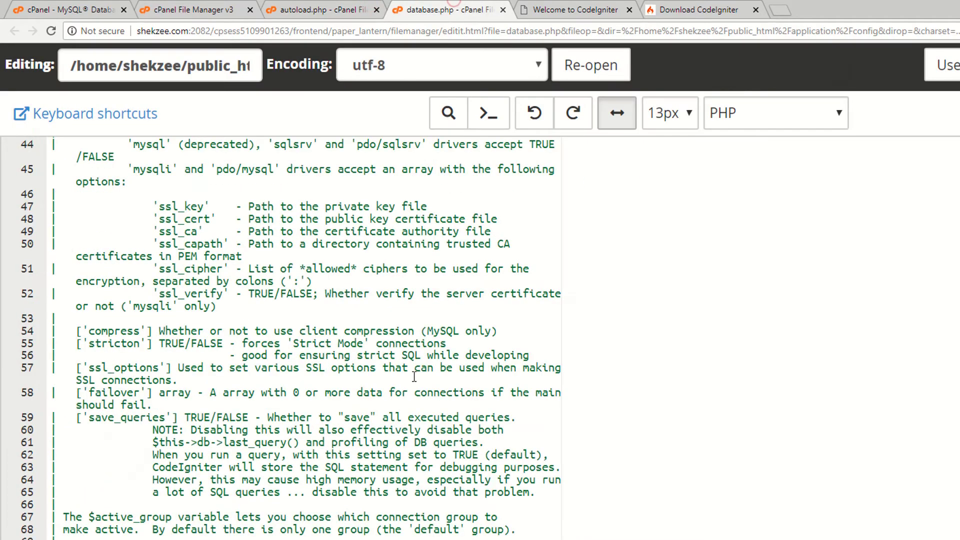
scroll(304, 314, "down", 5)
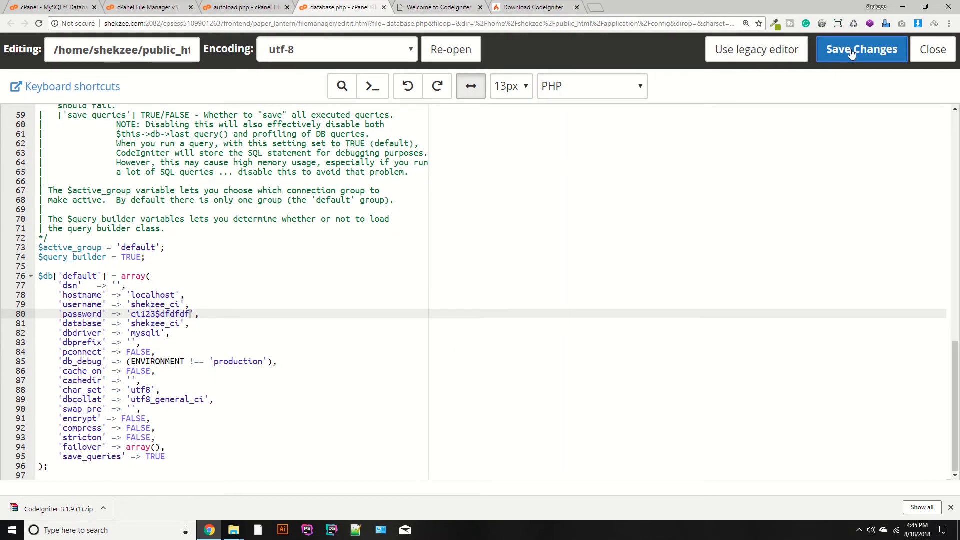
left_click(857, 49)
left_click(440, 7)
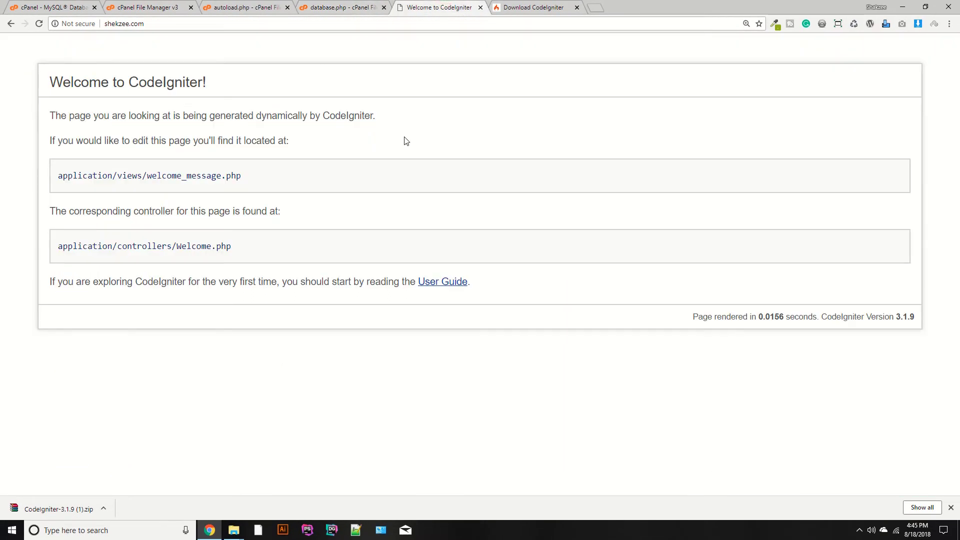
scroll(402, 139, "down", 3)
scroll(280, 239, "up", 3)
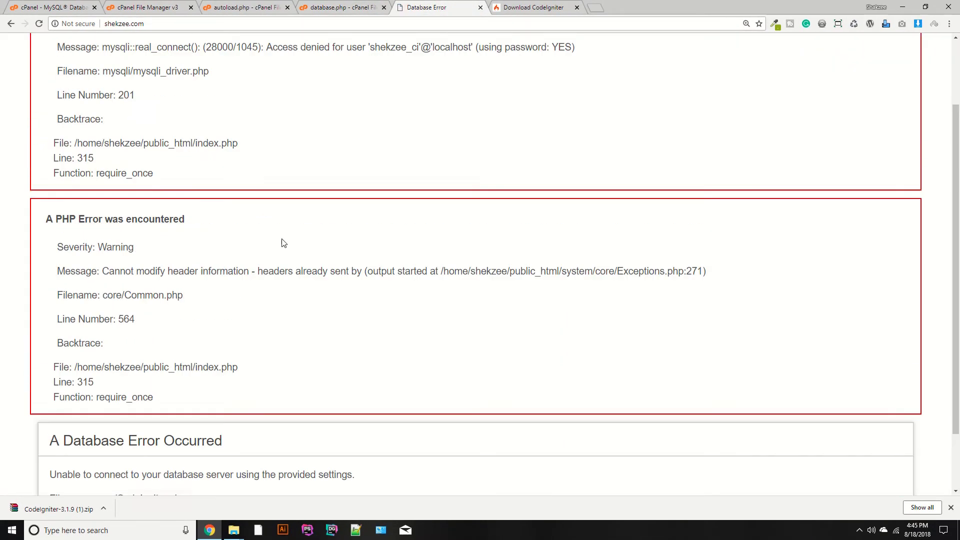
scroll(282, 243, "down", 3)
left_click_drag(46, 398, 255, 399)
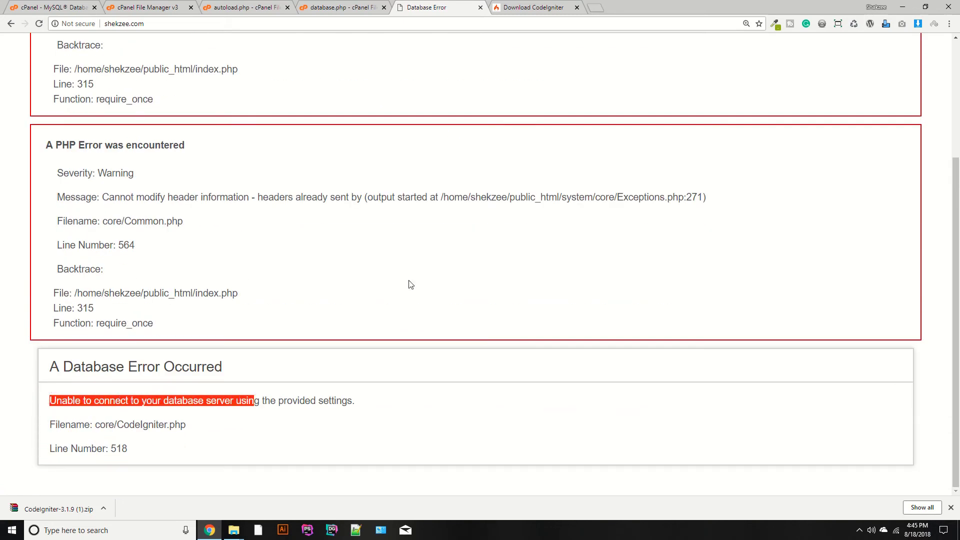
Delete the extra characters from the password value and save database.php.
left_click(340, 7)
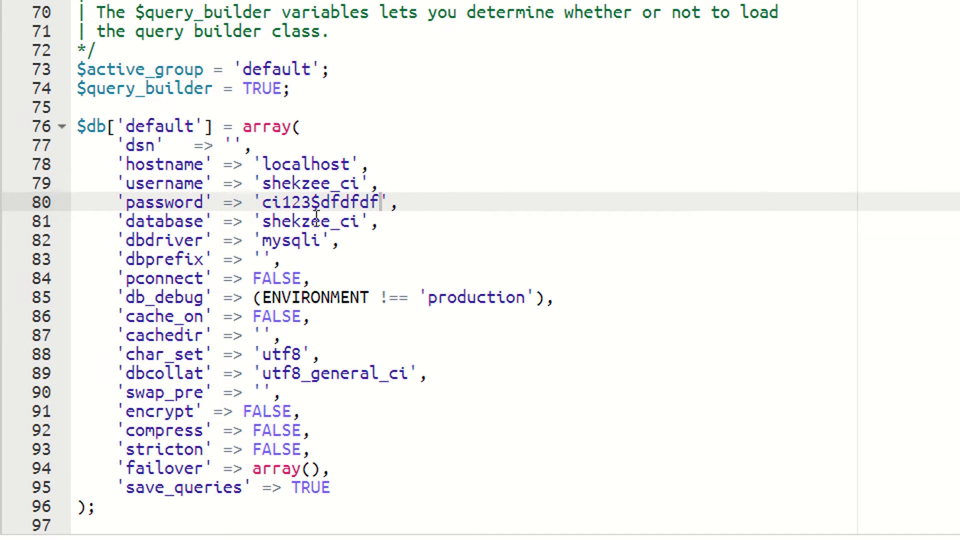
left_click_drag(324, 205, 380, 203)
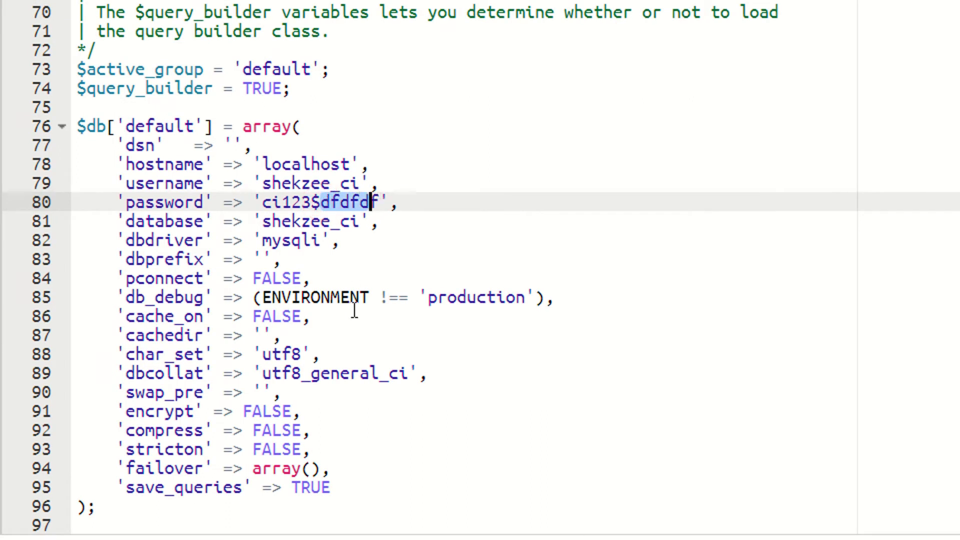
key("BackSpace")
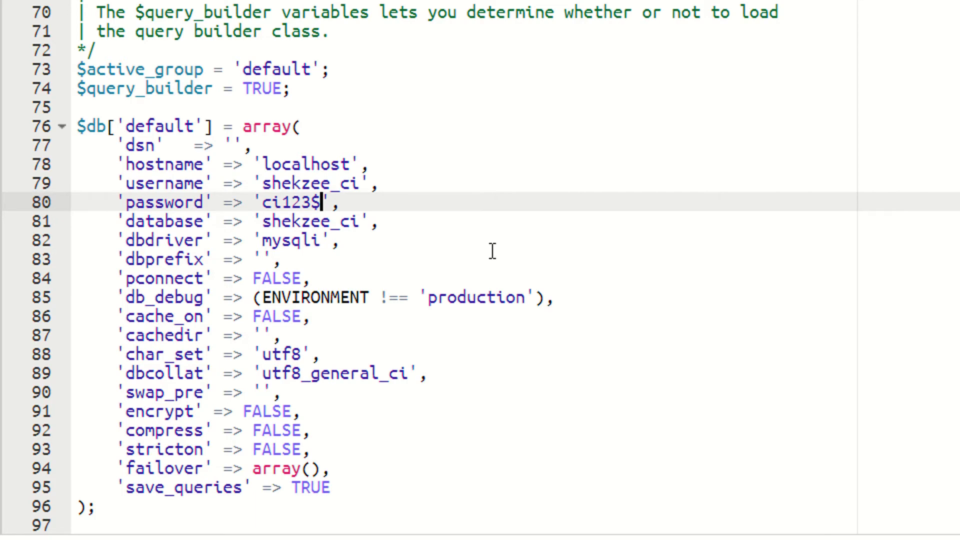
left_click(861, 49)
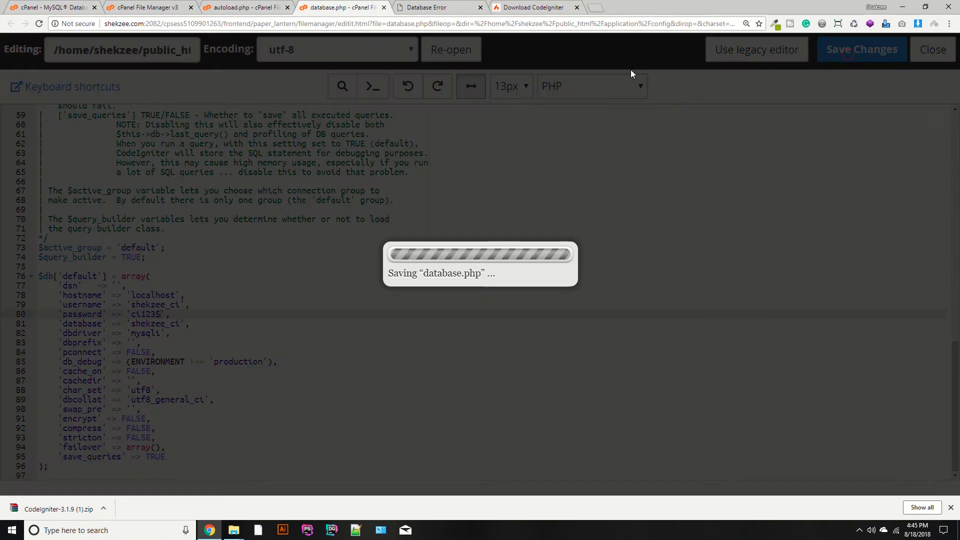
Reload the site to confirm the Welcome to CodeIgniter page loads.
left_click(427, 7)
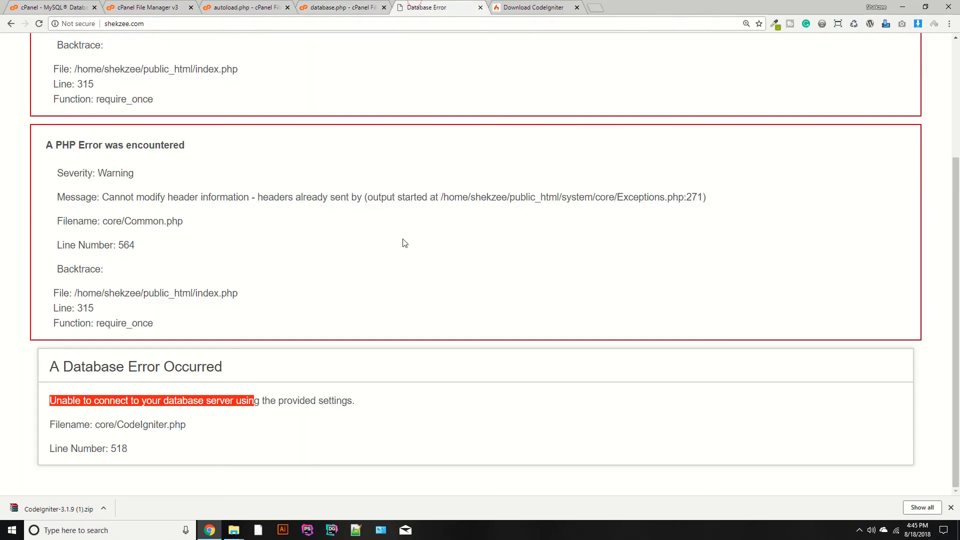
key("F5")
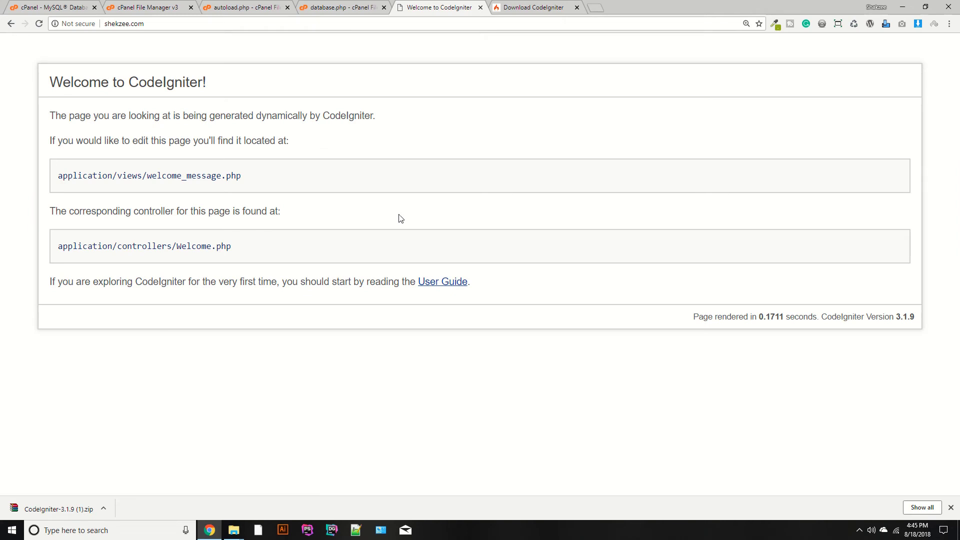
left_click(245, 7)
left_click(340, 7)
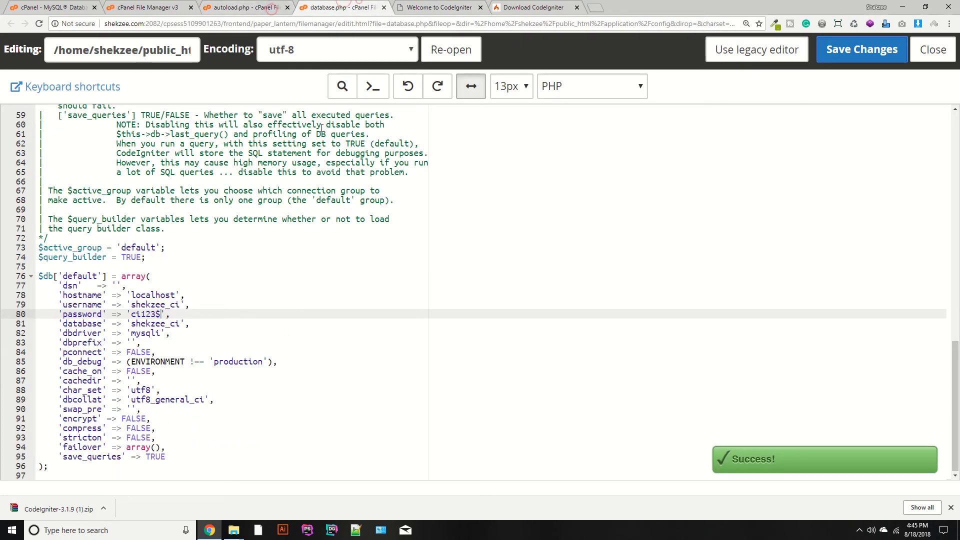